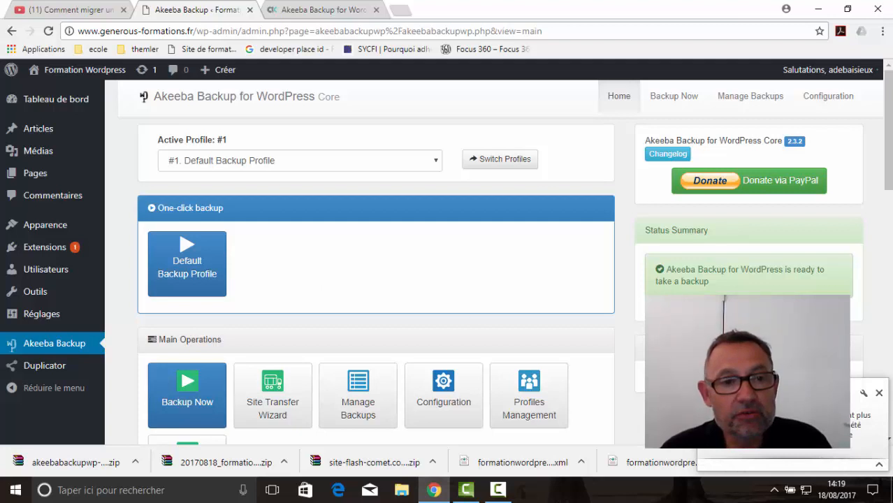
Open the Akeeba Backup control panel and check which backup profiles are available.
{"action": "left_click", "coordinate": [879, 393]}
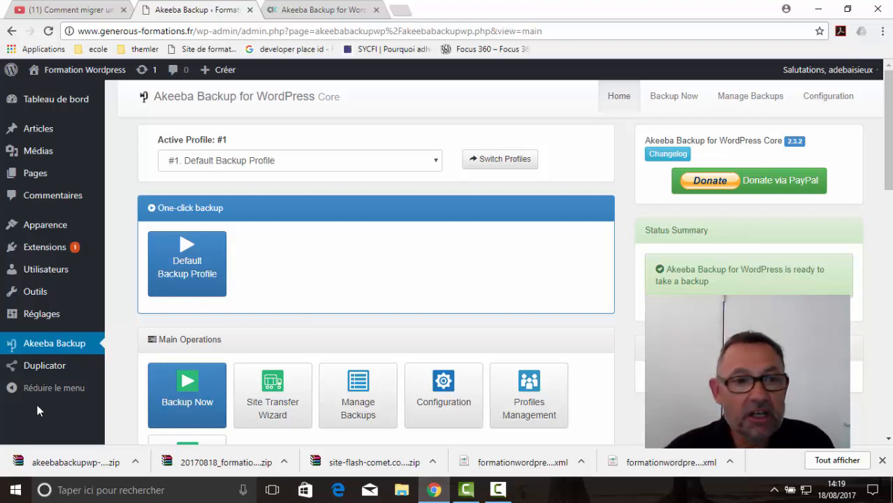
{"action": "mouse_move", "coordinate": [36, 335]}
{"action": "left_click", "coordinate": [38, 350]}
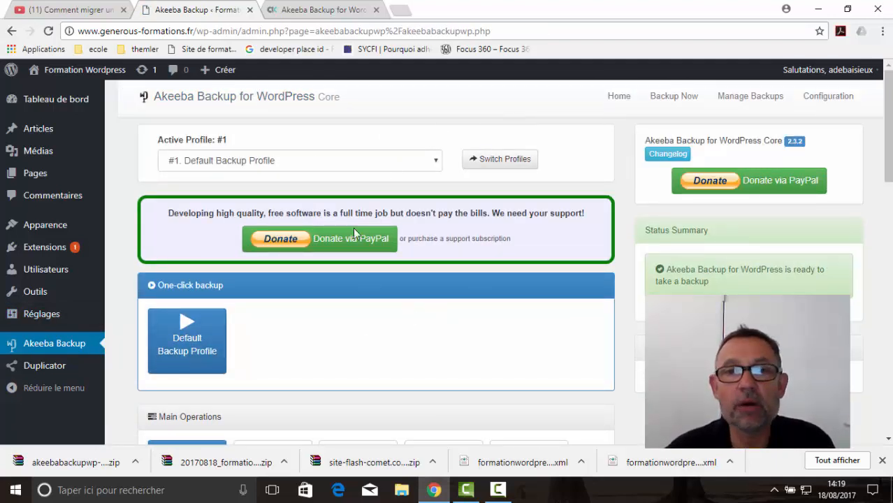
{"action": "left_click", "coordinate": [293, 161]}
{"action": "left_click", "coordinate": [329, 182]}
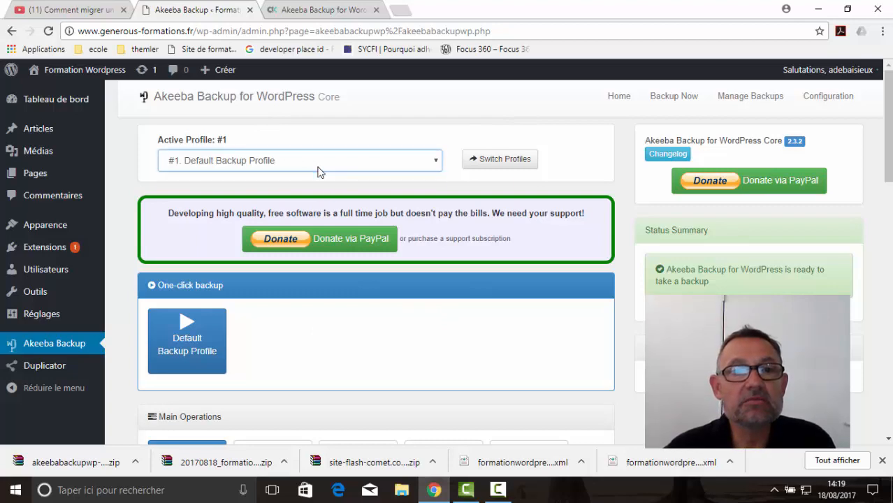
Open the configuration of the default backup profile from Akeeba Backup's main operations.
{"action": "scroll", "coordinate": [430, 241], "scroll_direction": "down", "scroll_amount": 3}
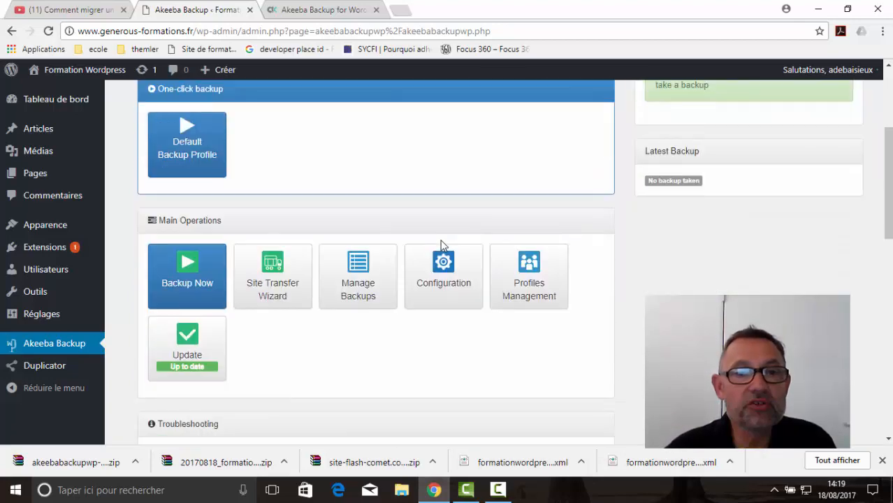
{"action": "scroll", "coordinate": [441, 246], "scroll_direction": "up", "scroll_amount": 1}
{"action": "scroll", "coordinate": [441, 246], "scroll_direction": "up", "scroll_amount": 1}
{"action": "scroll", "coordinate": [440, 246], "scroll_direction": "down", "scroll_amount": 2}
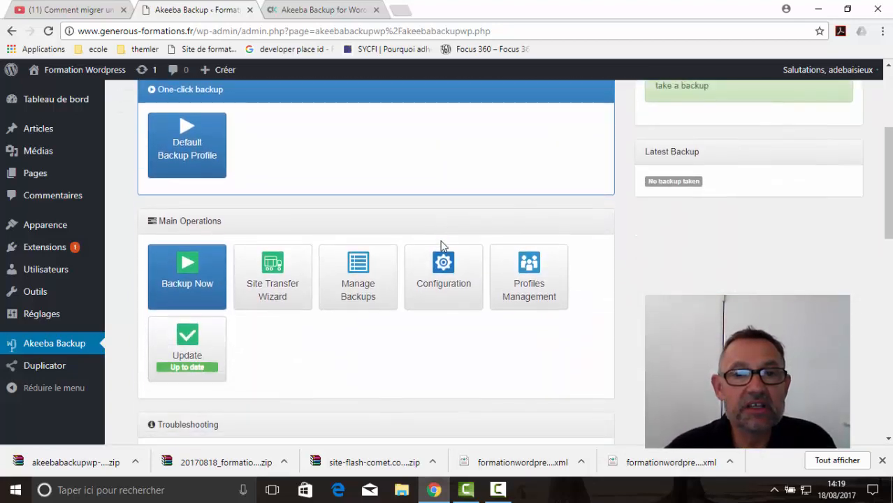
{"action": "scroll", "coordinate": [441, 246], "scroll_direction": "down", "scroll_amount": 1}
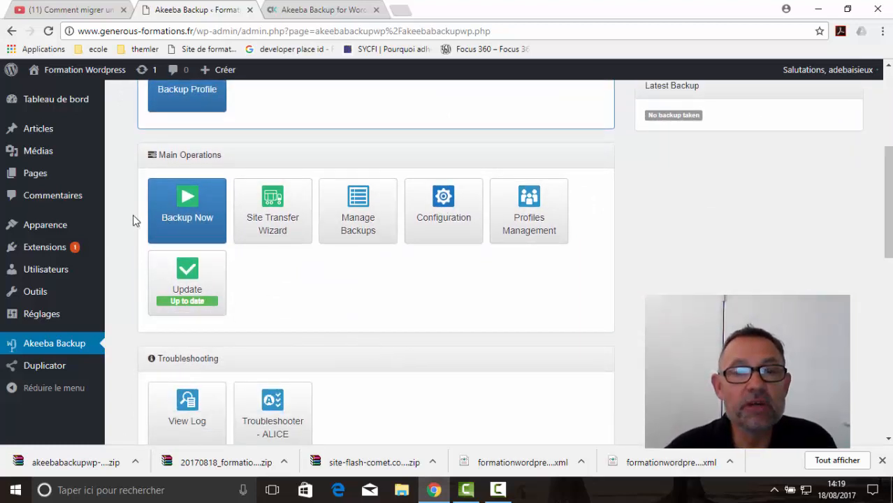
{"action": "left_click", "coordinate": [443, 200]}
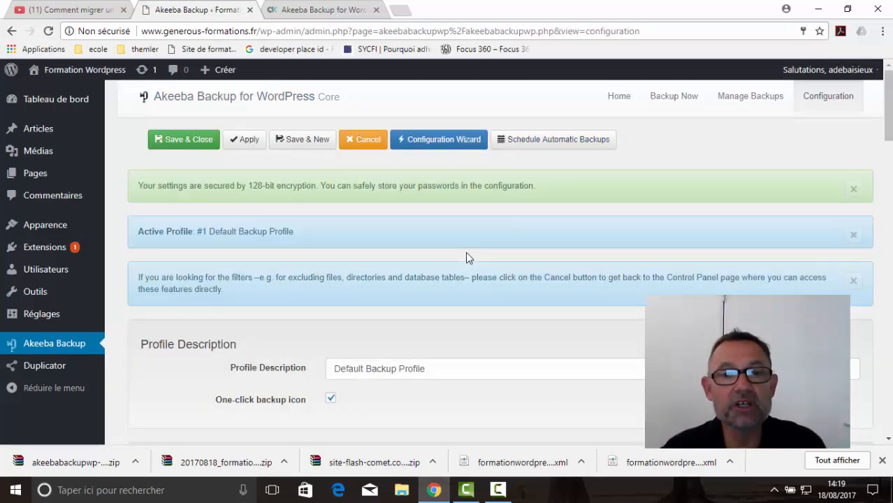
Review the profile's basic configuration, including the output directory, archive name and available backup types.
{"action": "scroll", "coordinate": [467, 256], "scroll_direction": "down", "scroll_amount": 2}
{"action": "scroll", "coordinate": [470, 255], "scroll_direction": "down", "scroll_amount": 1}
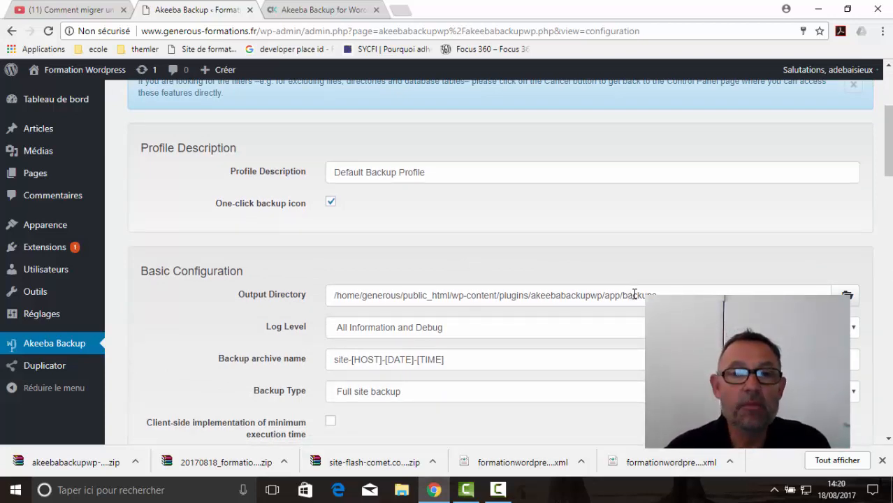
{"action": "scroll", "coordinate": [635, 294], "scroll_direction": "down", "scroll_amount": 3}
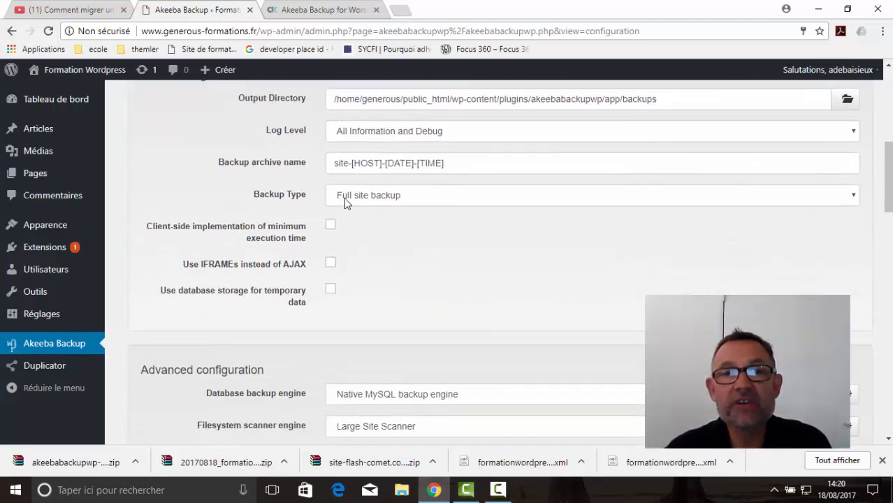
{"action": "left_click", "coordinate": [351, 199]}
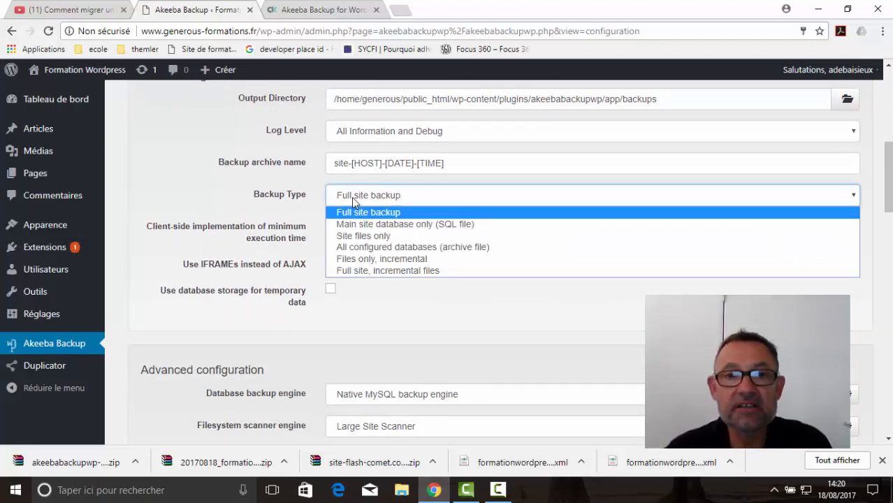
{"action": "left_click", "coordinate": [409, 326]}
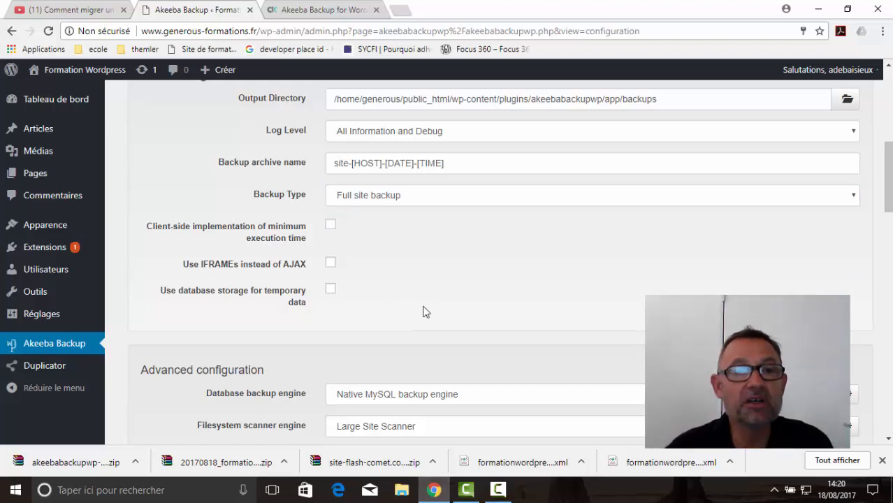
Try ZIP format as the archiver engine in the advanced configuration, and switch back to JPA format (recommended).
{"action": "scroll", "coordinate": [431, 289], "scroll_direction": "down", "scroll_amount": 2}
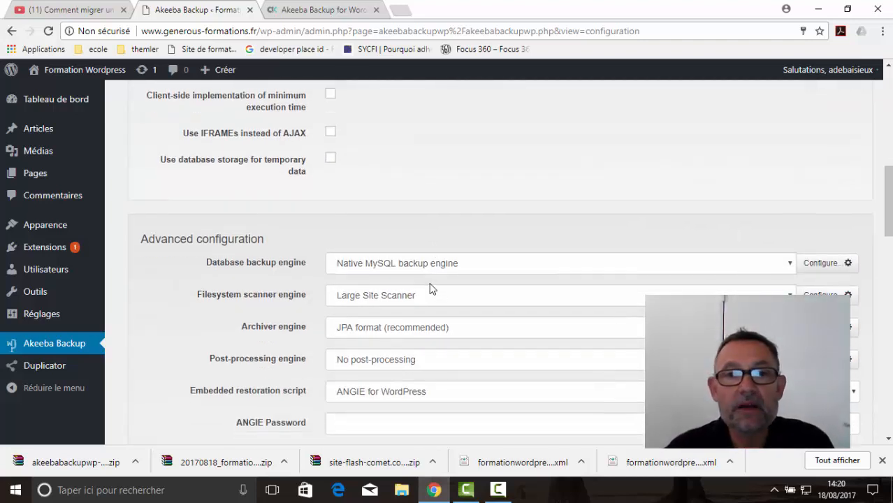
{"action": "scroll", "coordinate": [431, 288], "scroll_direction": "down", "scroll_amount": 1}
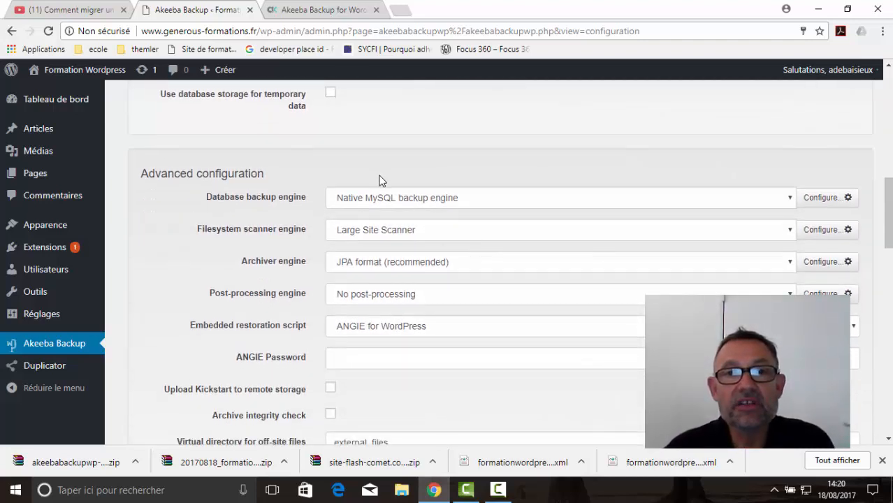
{"action": "left_click", "coordinate": [371, 270]}
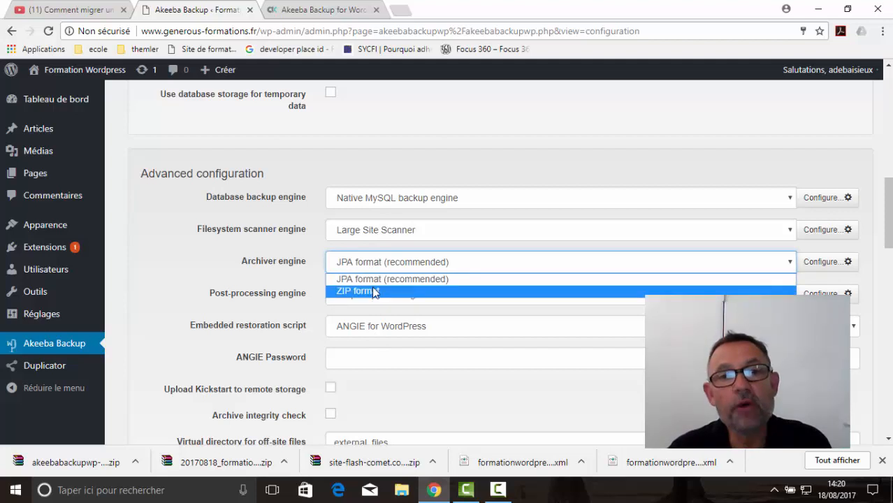
{"action": "left_click", "coordinate": [378, 292]}
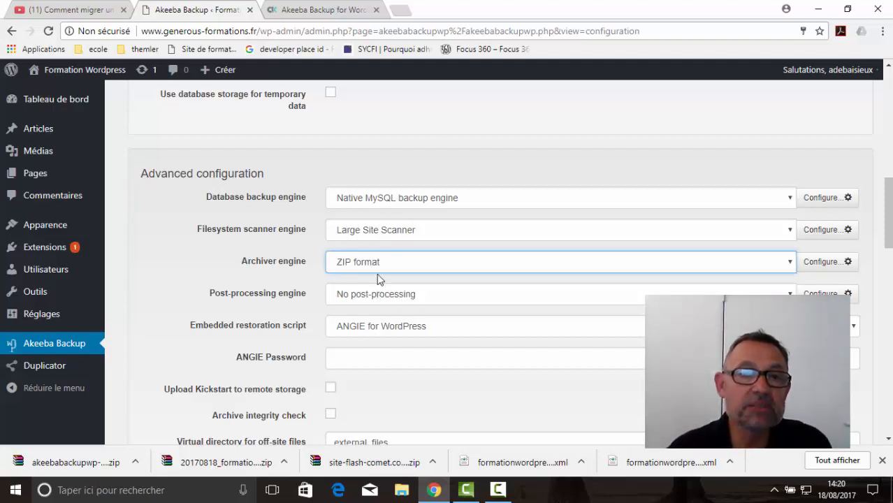
{"action": "left_click", "coordinate": [371, 270]}
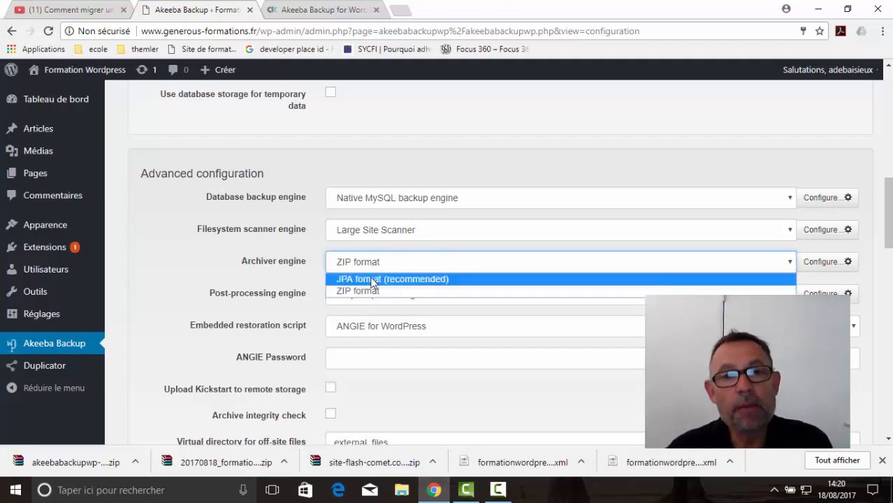
{"action": "left_click", "coordinate": [373, 279]}
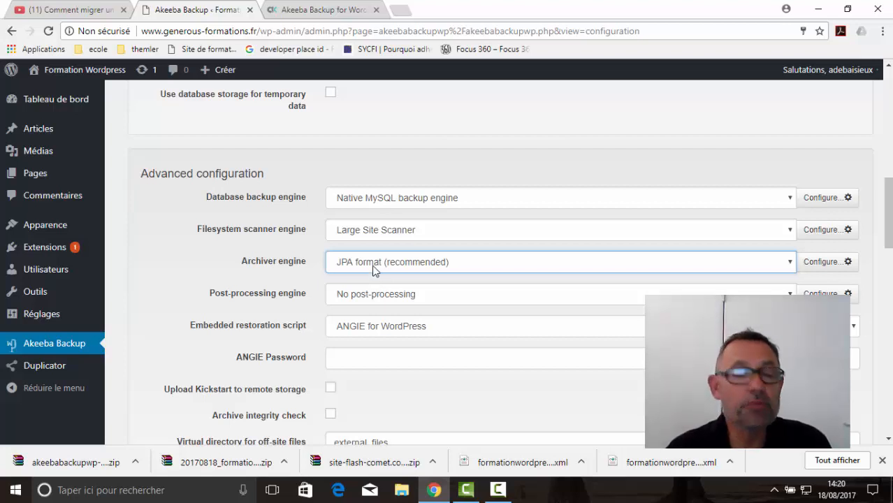
{"action": "left_click", "coordinate": [373, 267]}
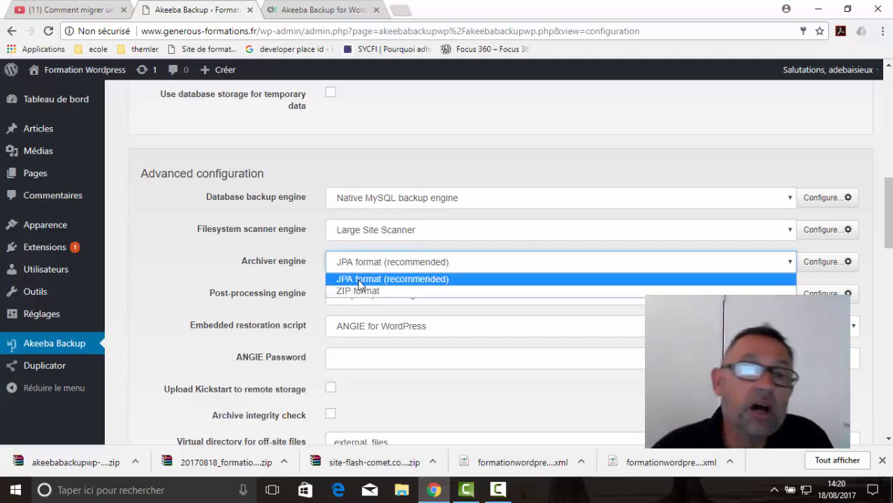
{"action": "left_click", "coordinate": [359, 280]}
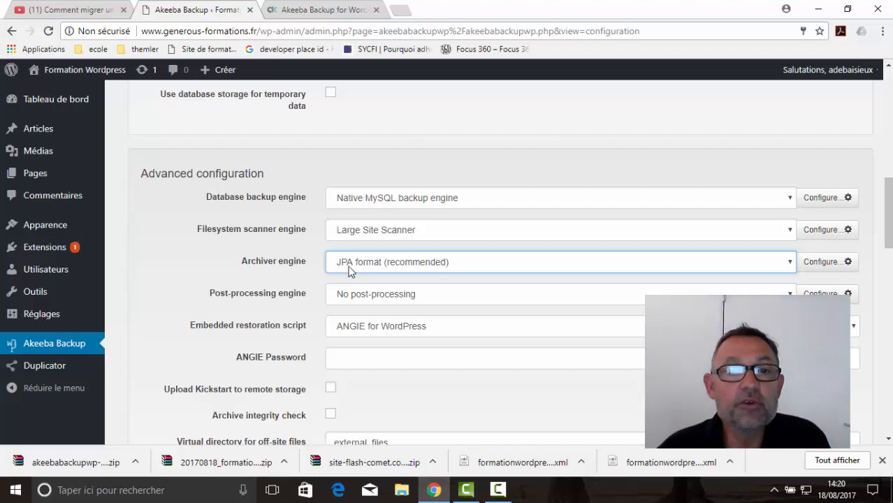
{"action": "left_click", "coordinate": [350, 267]}
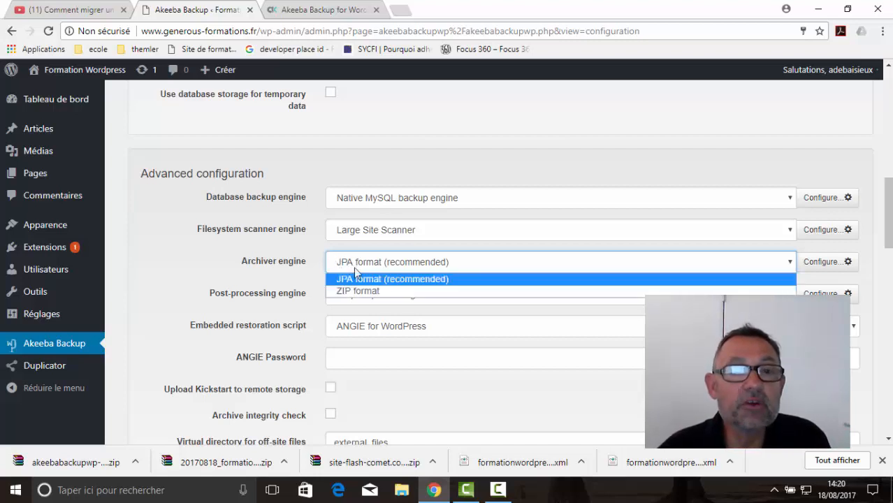
{"action": "left_click", "coordinate": [355, 265]}
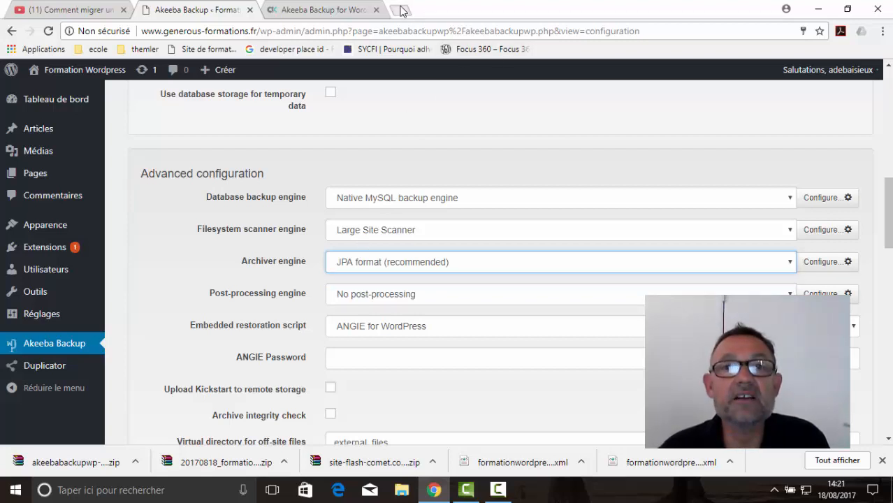
Search the web in a new tab for "extract akeeba backup" and view the eXtract Wizard product page.
{"action": "left_click", "coordinate": [403, 8]}
{"action": "left_click", "coordinate": [374, 245]}
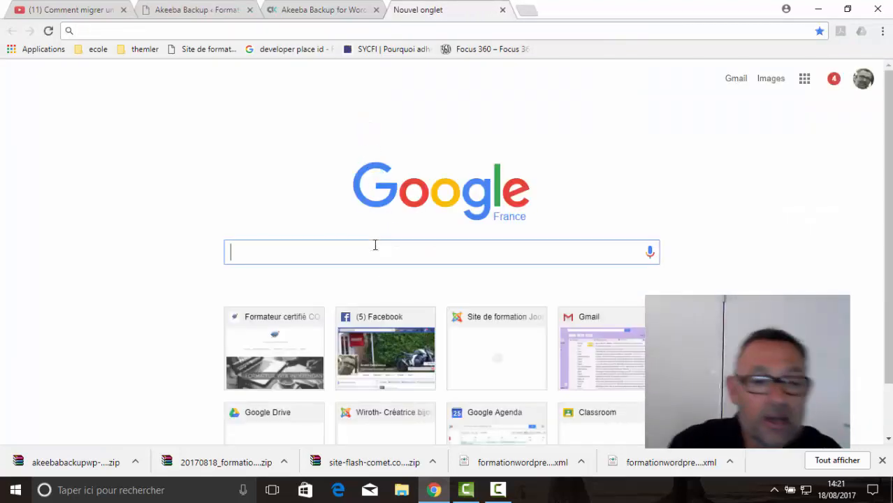
{"action": "type", "text": "extrac"}
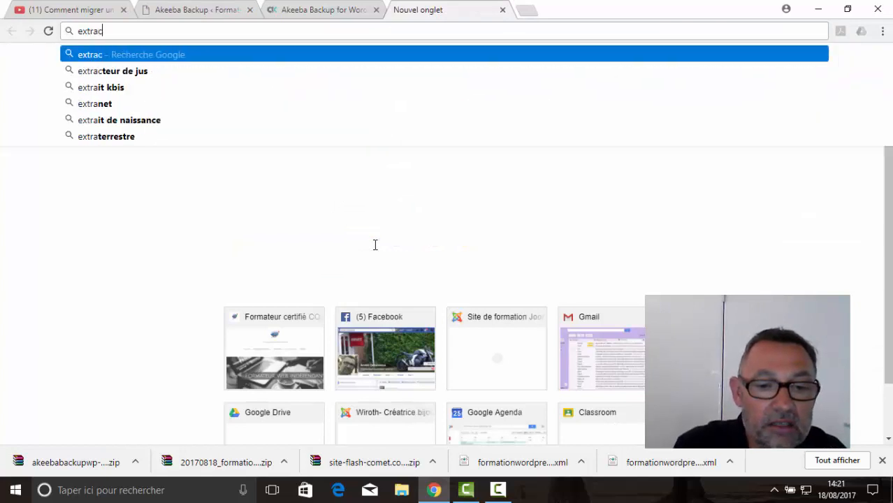
{"action": "type", "text": "t a"}
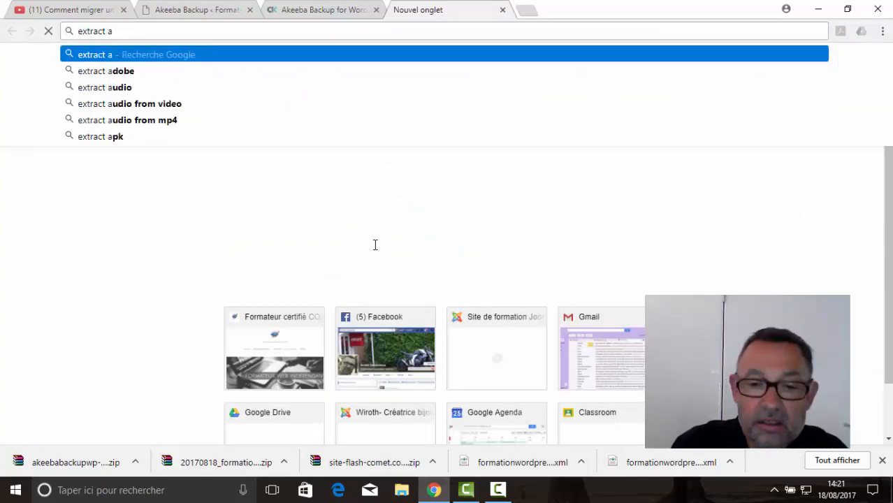
{"action": "type", "text": "kee"}
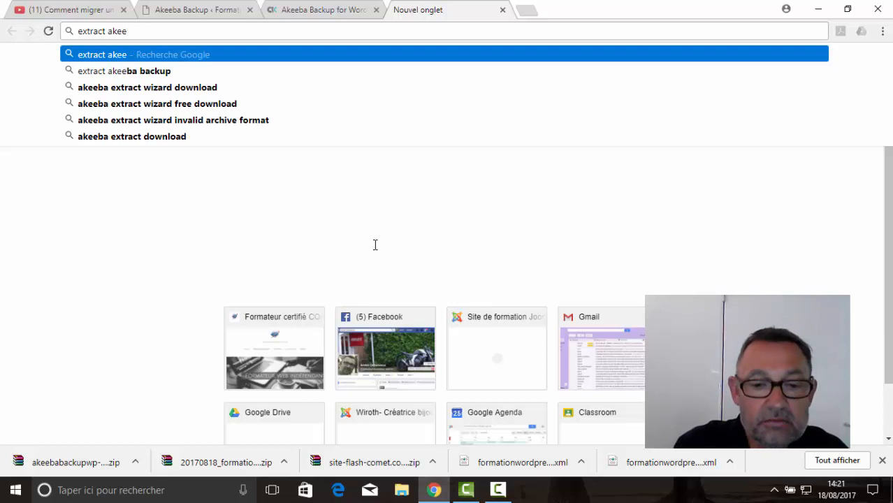
{"action": "type", "text": "ba"}
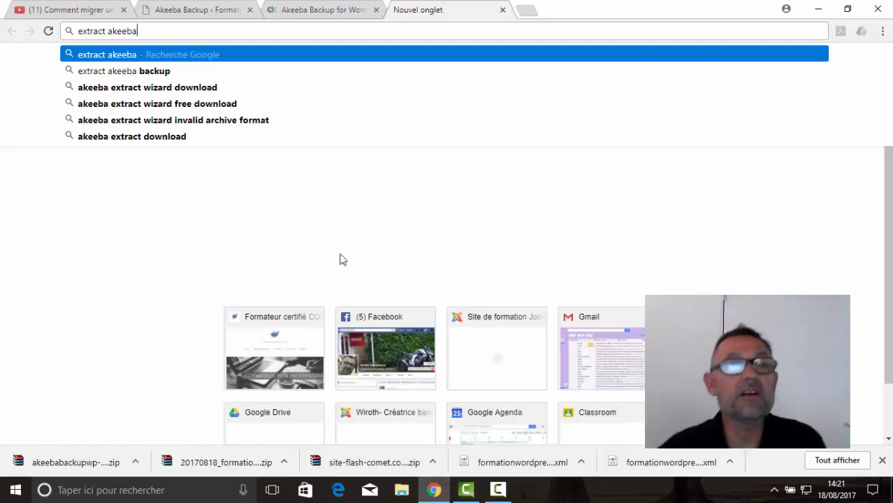
{"action": "left_click", "coordinate": [142, 72]}
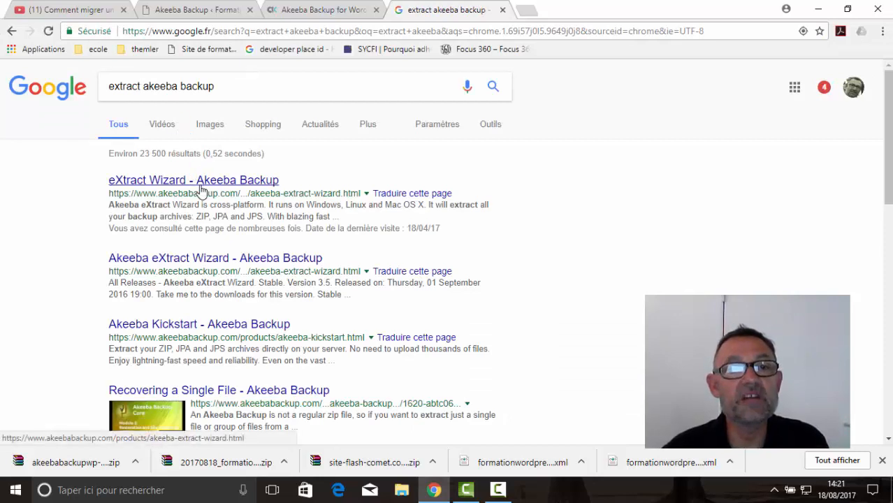
{"action": "left_click", "coordinate": [202, 182]}
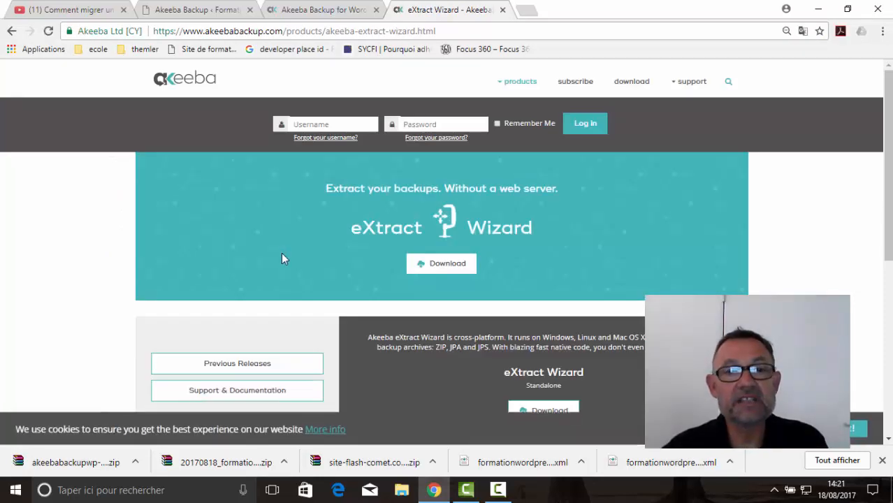
{"action": "scroll", "coordinate": [293, 248], "scroll_direction": "down", "scroll_amount": 2}
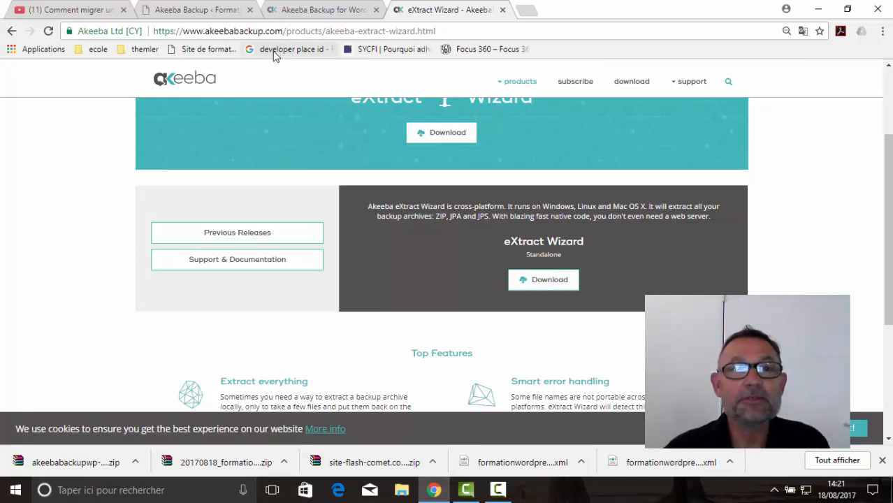
Back in the Akeeba Backup configuration, set the archiver engine to ZIP format, then save and close the settings.
{"action": "left_click", "coordinate": [304, 10]}
{"action": "left_click", "coordinate": [214, 10]}
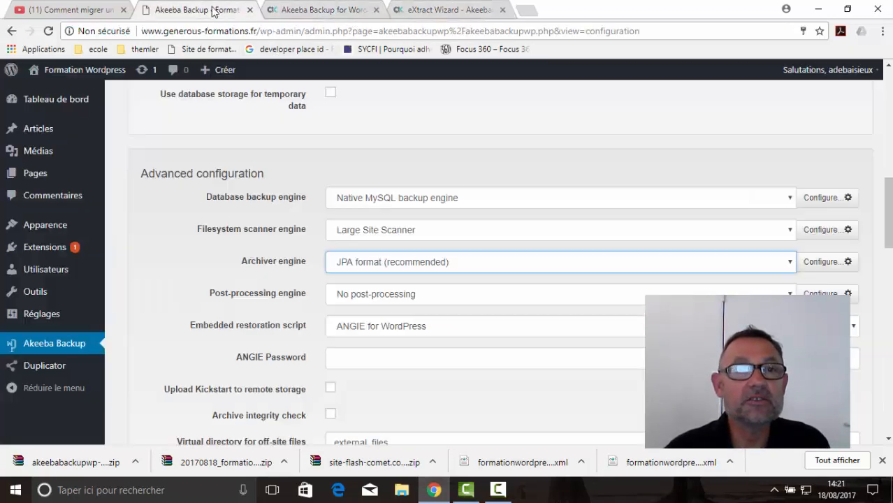
{"action": "left_click", "coordinate": [490, 263]}
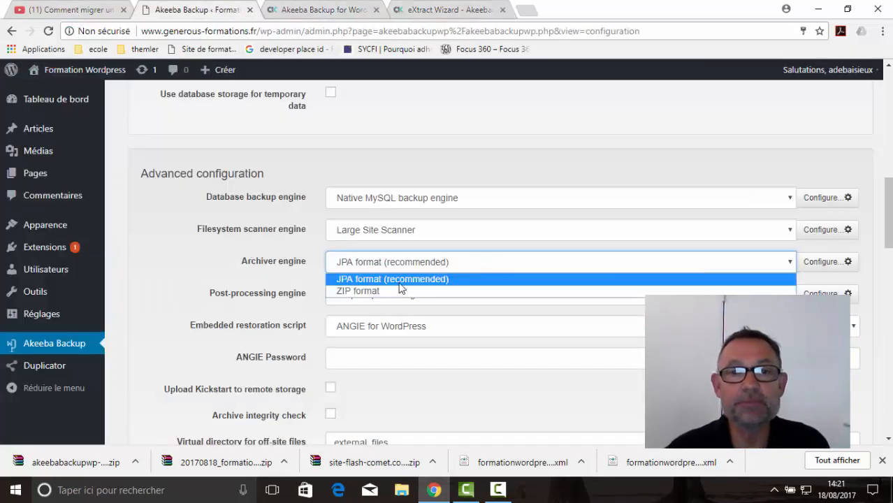
{"action": "left_click", "coordinate": [401, 289]}
{"action": "scroll", "coordinate": [399, 294], "scroll_direction": "down", "scroll_amount": 2}
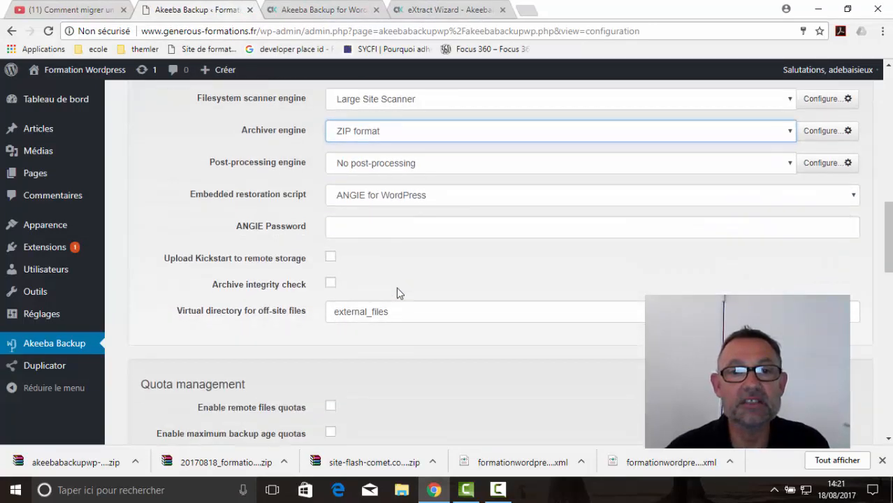
{"action": "scroll", "coordinate": [397, 292], "scroll_direction": "down", "scroll_amount": 4}
{"action": "scroll", "coordinate": [397, 292], "scroll_direction": "up", "scroll_amount": 8}
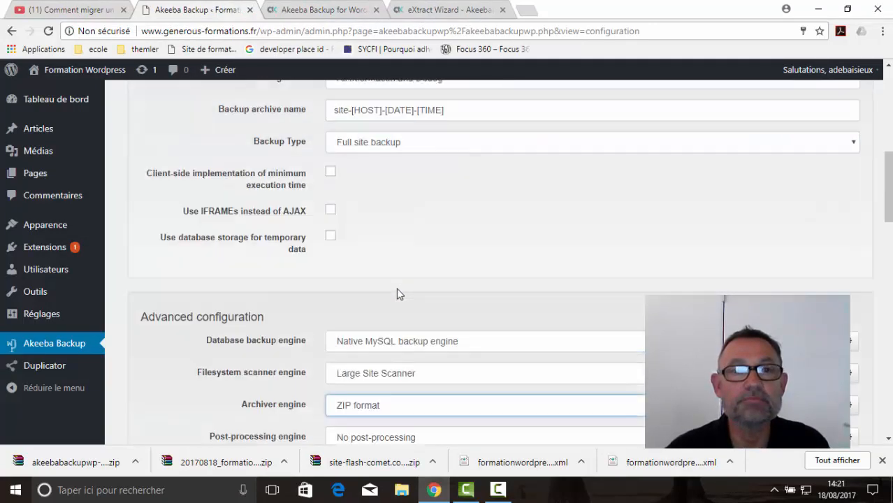
{"action": "scroll", "coordinate": [396, 288], "scroll_direction": "up", "scroll_amount": 10}
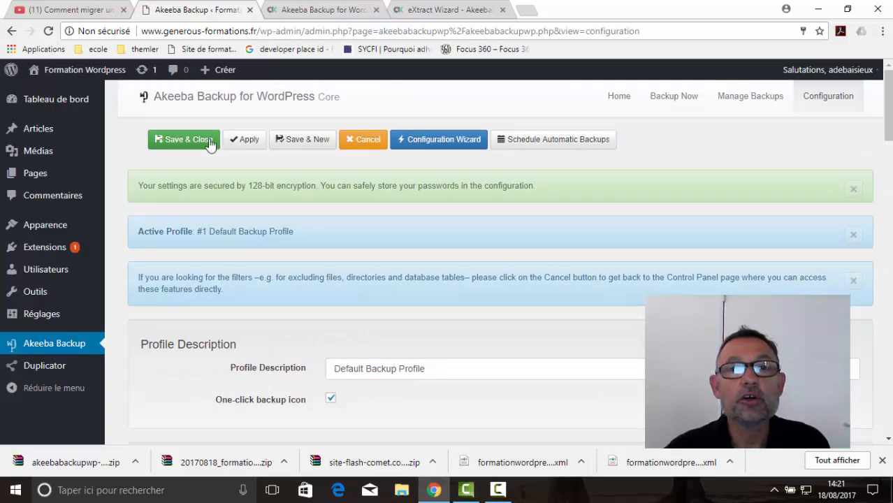
{"action": "left_click", "coordinate": [187, 140]}
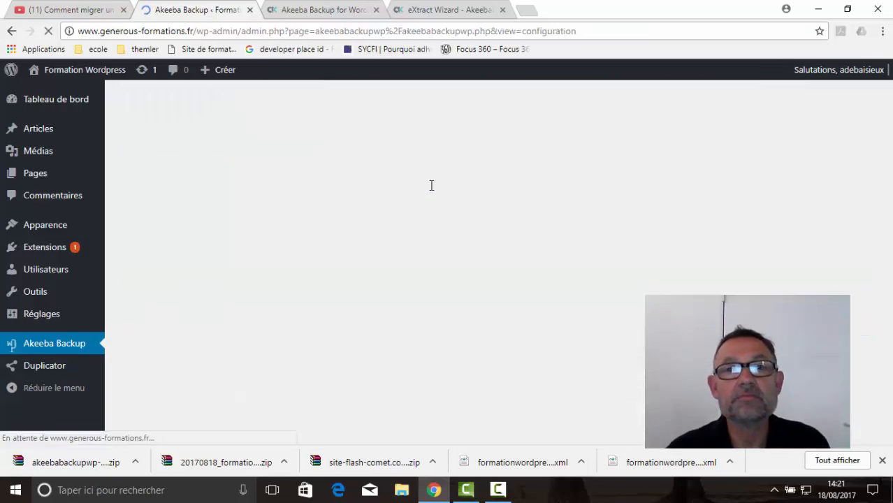
Start a full site backup with the default backup profile, leaving the password and comment fields empty.
{"action": "scroll", "coordinate": [461, 236], "scroll_direction": "down", "scroll_amount": 2}
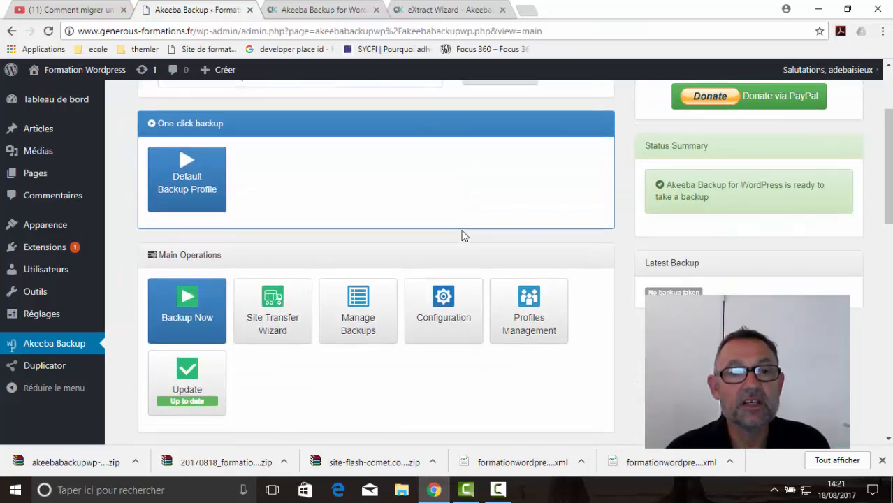
{"action": "left_click", "coordinate": [195, 297]}
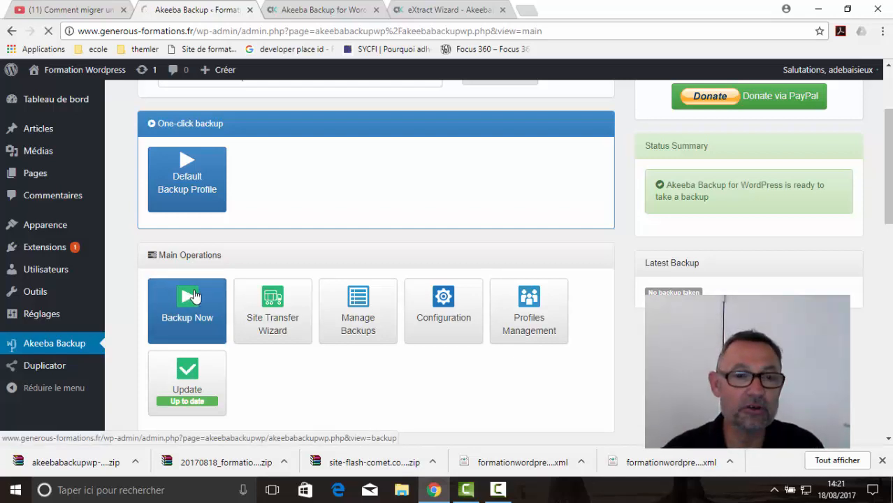
{"action": "scroll", "coordinate": [491, 273], "scroll_direction": "down", "scroll_amount": 5}
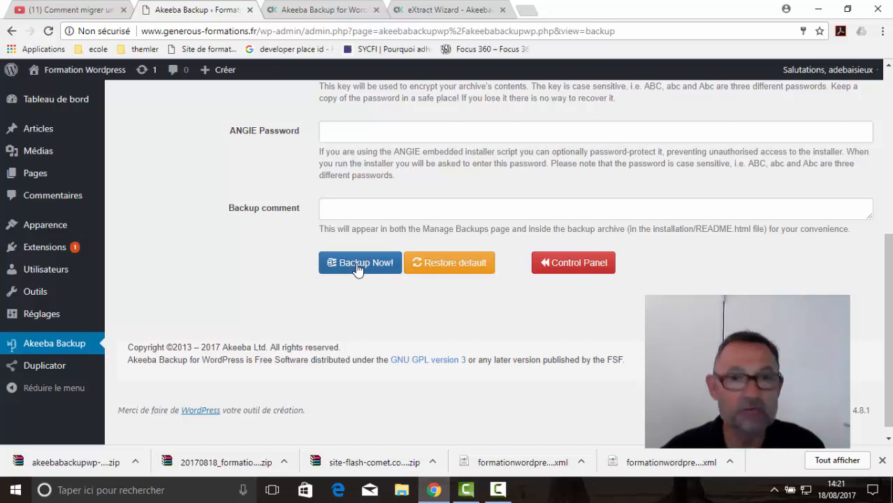
{"action": "left_click", "coordinate": [358, 269]}
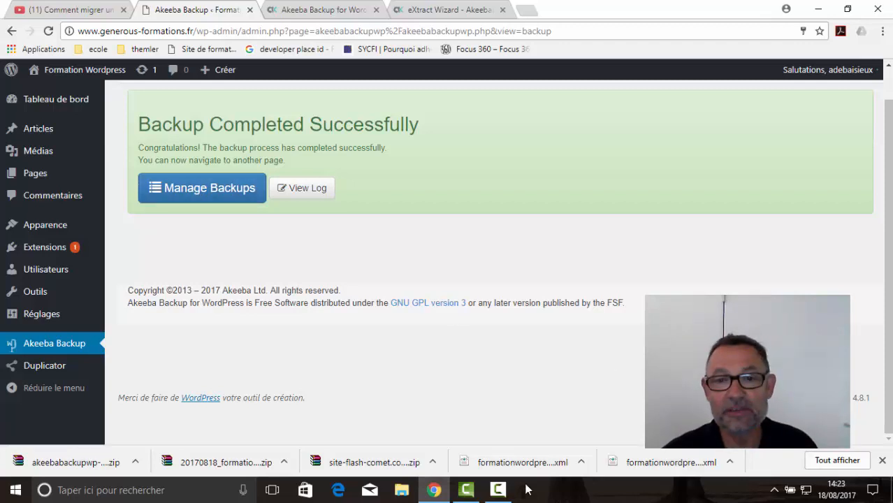
{"action": "left_click", "coordinate": [497, 490]}
{"action": "left_click", "coordinate": [830, 427]}
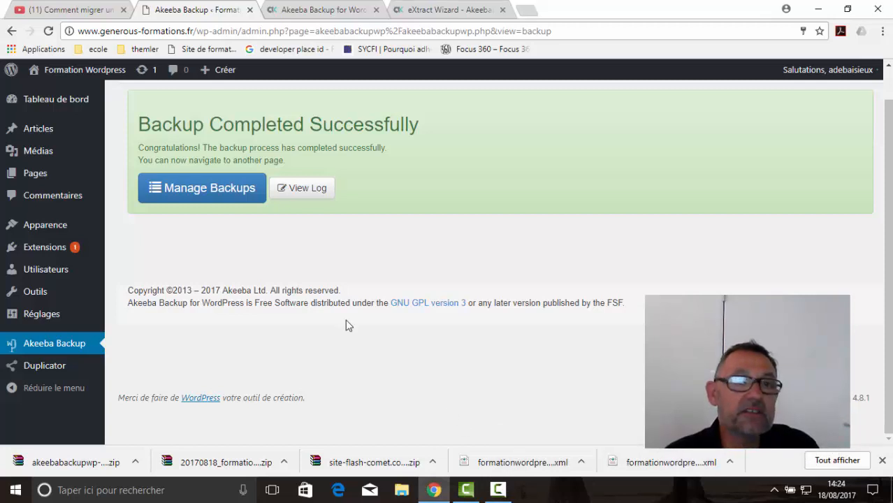
Open the list of managed backups, dismiss the restore help dialog and review the entry of the new backup.
{"action": "left_click", "coordinate": [200, 190]}
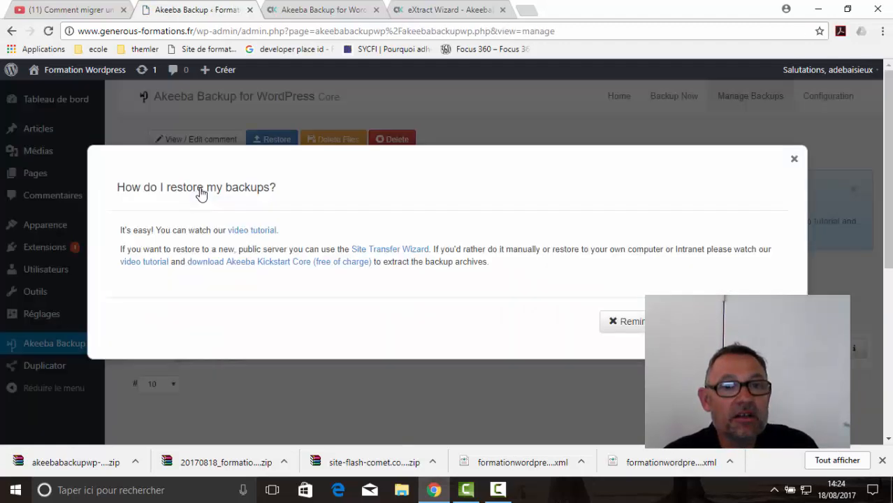
{"action": "left_click", "coordinate": [794, 162]}
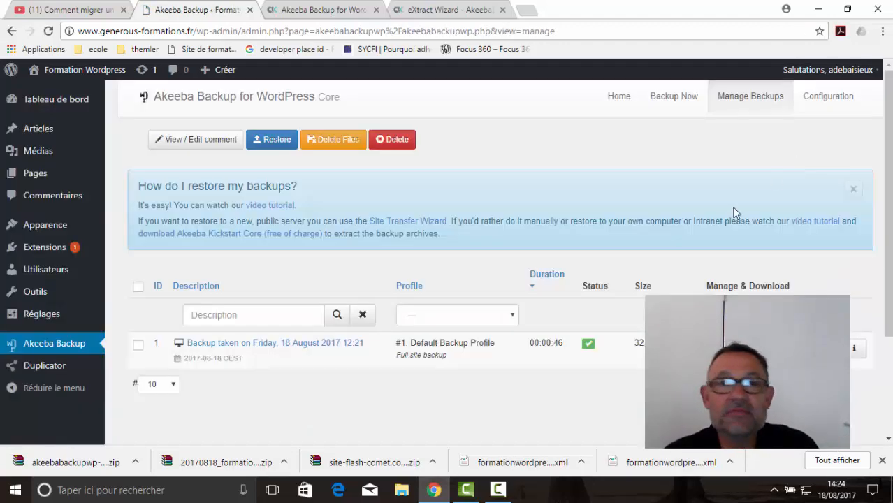
{"action": "scroll", "coordinate": [633, 415], "scroll_direction": "down", "scroll_amount": 3}
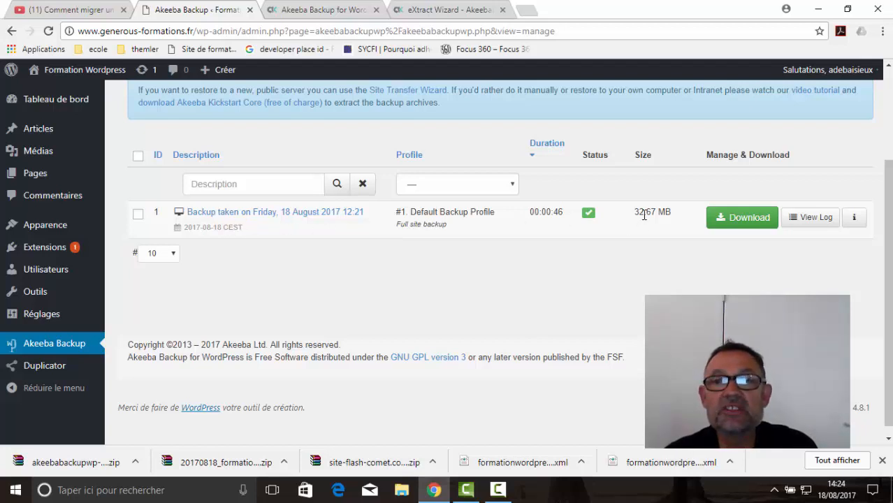
{"action": "scroll", "coordinate": [742, 273], "scroll_direction": "up", "scroll_amount": 2}
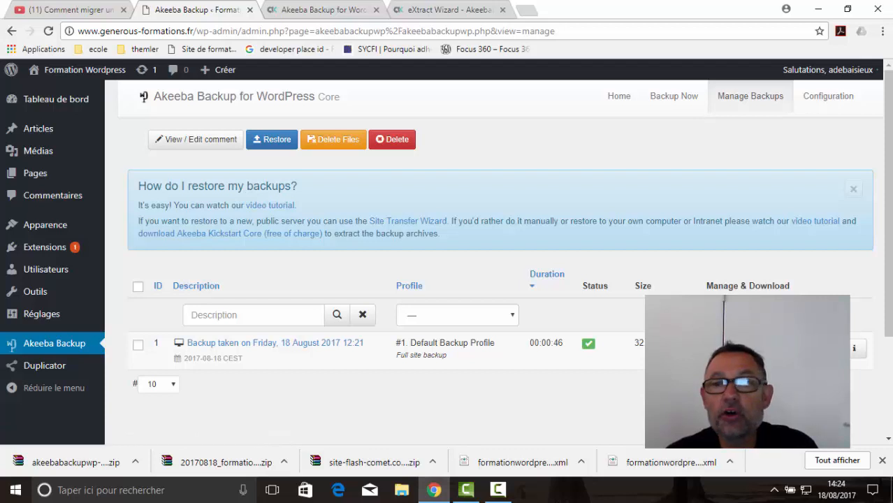
Download the new backup's archive through the browser despite the file corruption warning.
{"action": "left_click", "coordinate": [751, 347]}
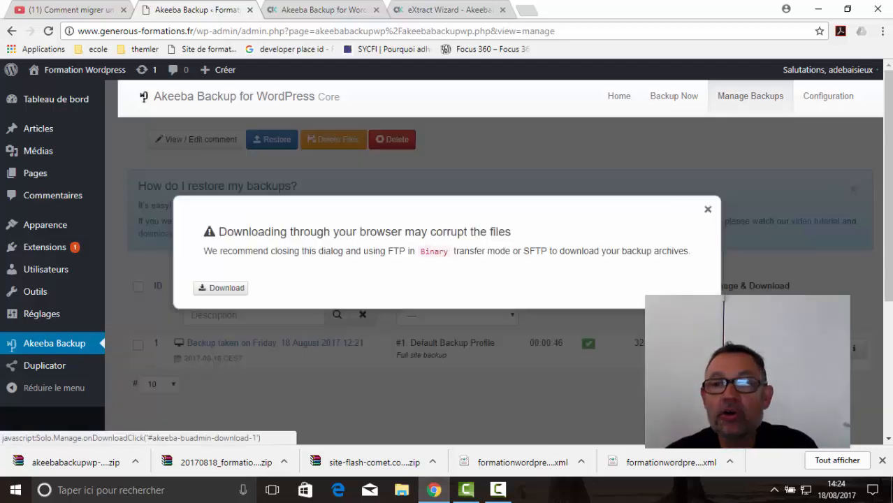
{"action": "left_click", "coordinate": [211, 287]}
{"action": "left_click", "coordinate": [500, 148]}
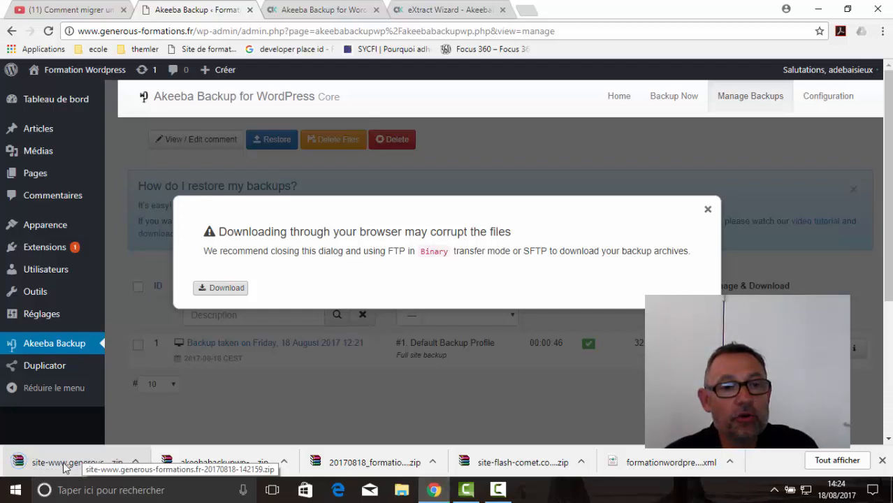
Show the downloaded site backup ZIP in its folder, and return to the WordPress dashboard in the browser.
{"action": "right_click", "coordinate": [63, 463]}
{"action": "left_click", "coordinate": [91, 431]}
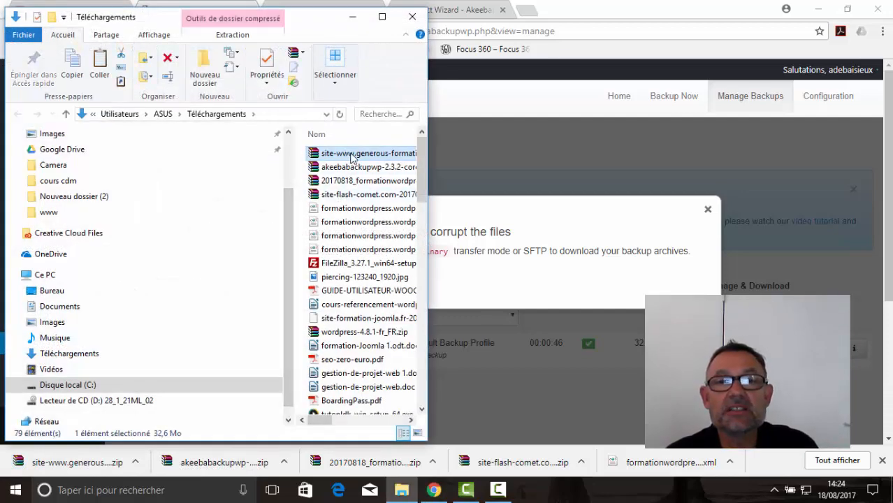
{"action": "left_click", "coordinate": [508, 153]}
{"action": "left_click", "coordinate": [508, 152]}
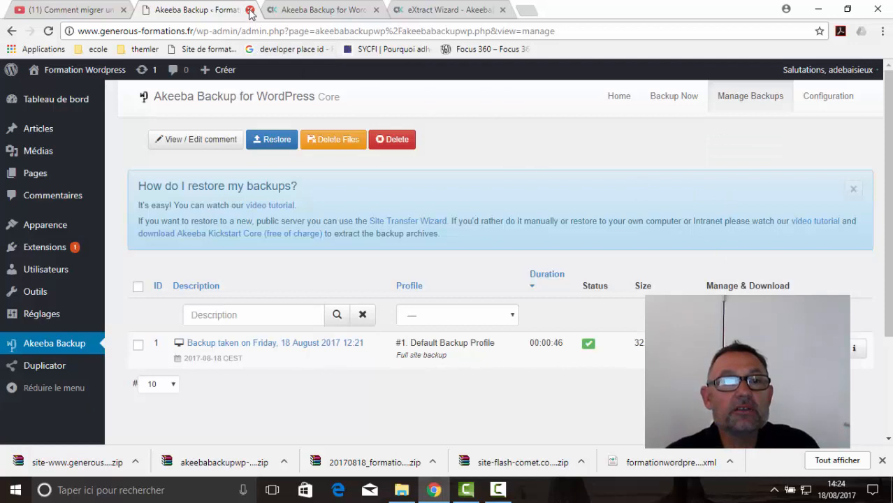
{"action": "left_click", "coordinate": [28, 100]}
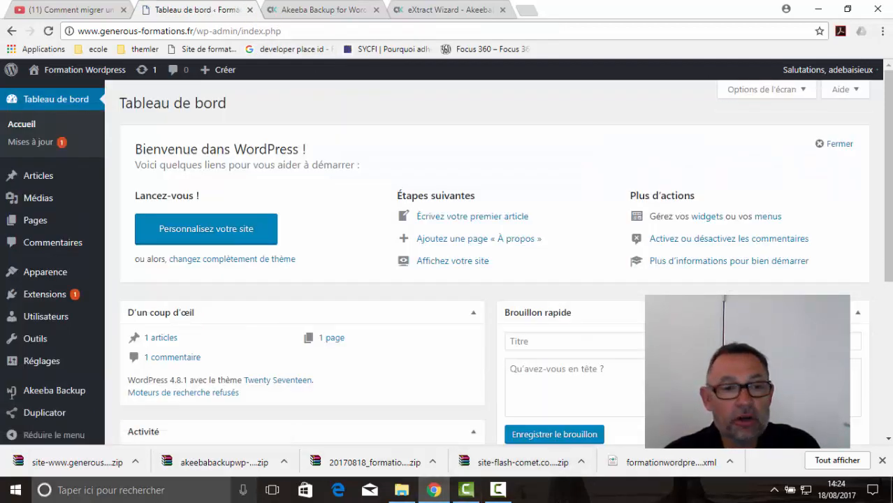
Search Windows for "filezilla", launch FileZilla and dismiss its update dialog without installing the new version.
{"action": "left_click", "coordinate": [15, 490]}
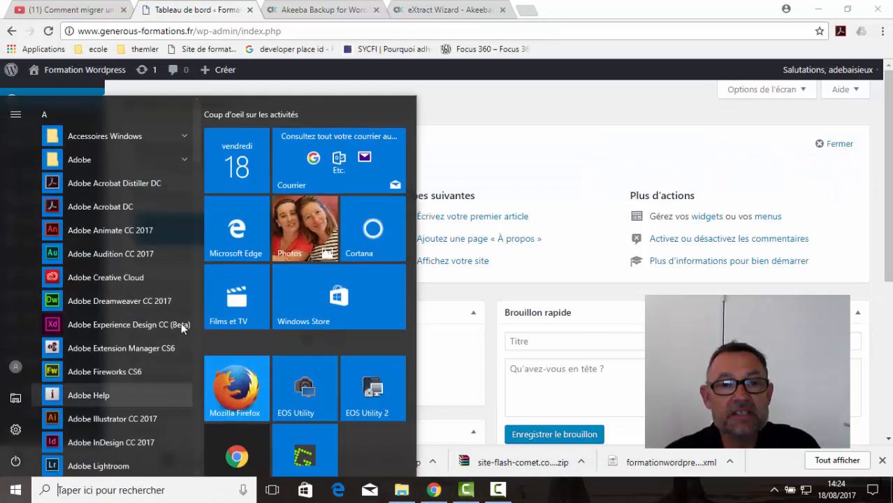
{"action": "scroll", "coordinate": [363, 422], "scroll_direction": "down", "scroll_amount": 2}
{"action": "scroll", "coordinate": [367, 409], "scroll_direction": "up", "scroll_amount": 2}
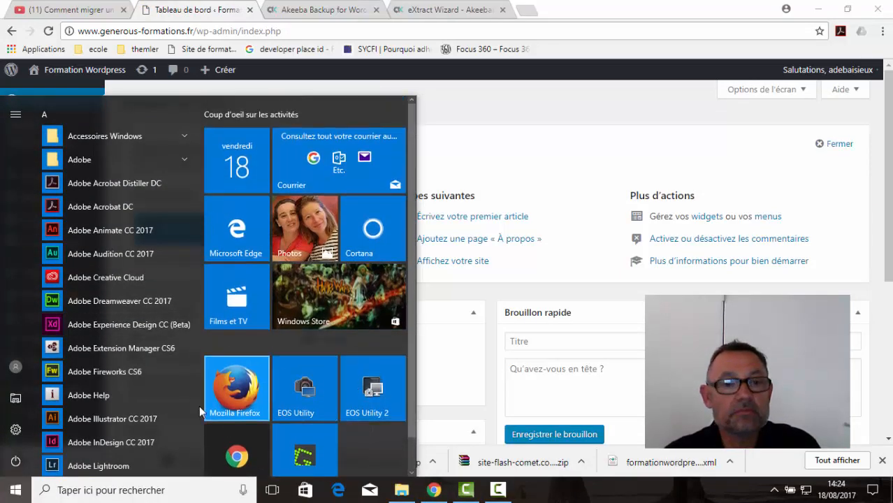
{"action": "left_click", "coordinate": [194, 491]}
{"action": "type", "text": "fil"}
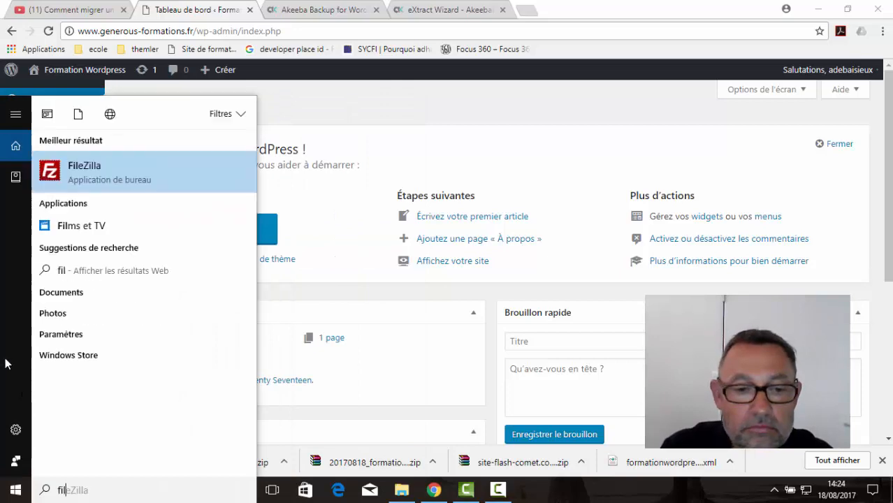
{"action": "type", "text": "ezilla"}
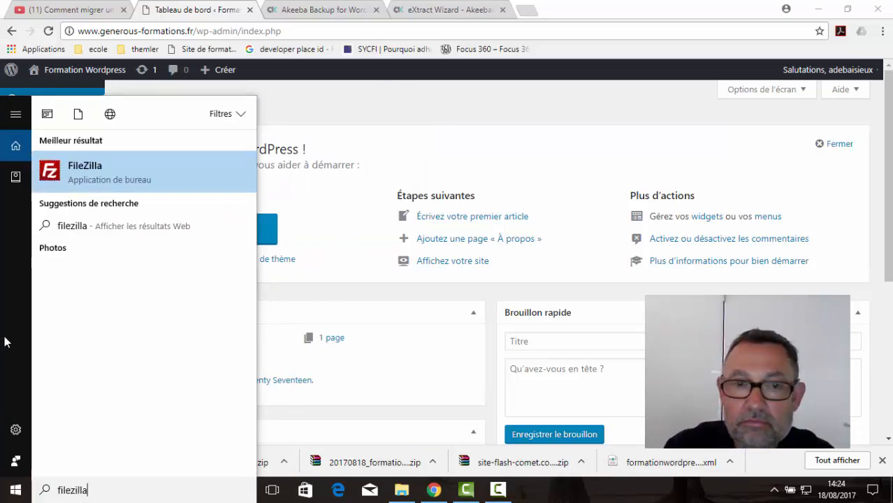
{"action": "key", "text": "Return"}
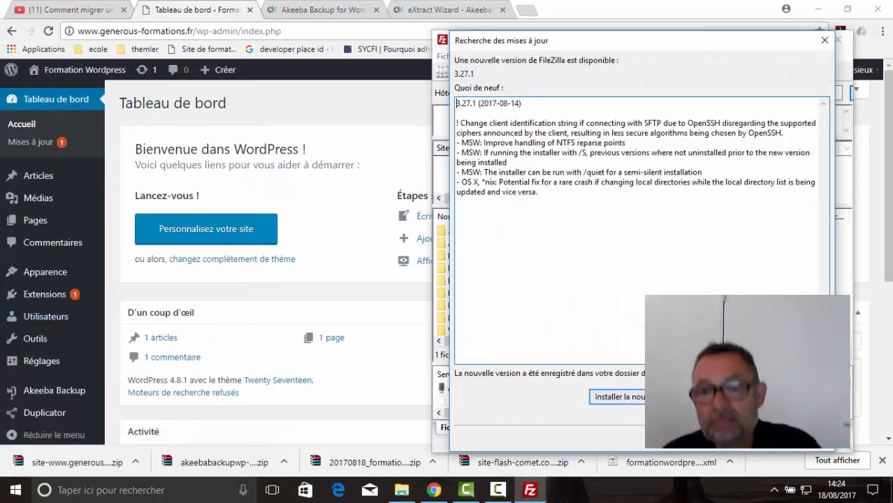
{"action": "left_click", "coordinate": [801, 437]}
Connect to the server using the saved "generous formations" entry in the Site Manager.
{"action": "left_click", "coordinate": [445, 72]}
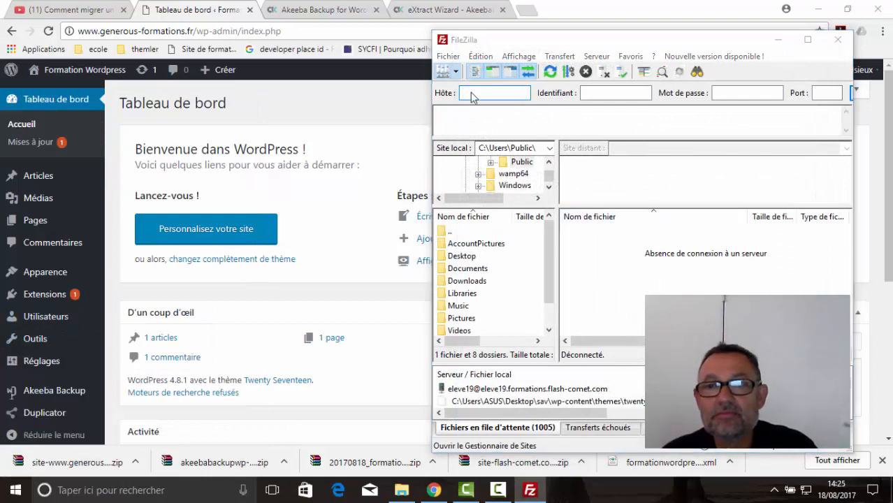
{"action": "scroll", "coordinate": [551, 215], "scroll_direction": "up", "scroll_amount": 6}
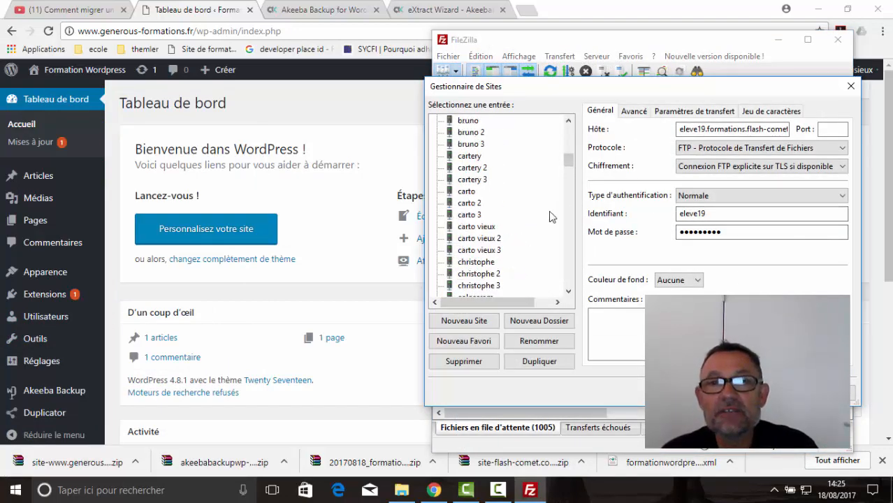
{"action": "scroll", "coordinate": [504, 147], "scroll_direction": "up", "scroll_amount": 7}
{"action": "scroll", "coordinate": [503, 152], "scroll_direction": "down", "scroll_amount": 4}
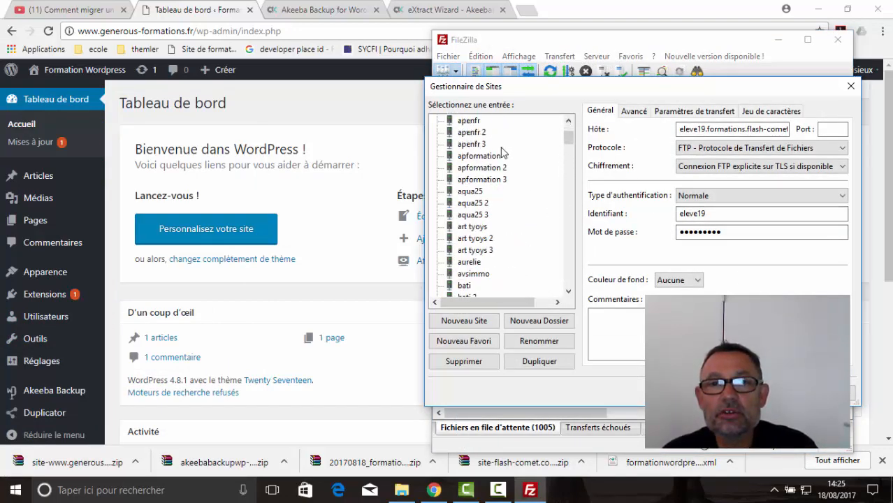
{"action": "scroll", "coordinate": [503, 152], "scroll_direction": "down", "scroll_amount": 10}
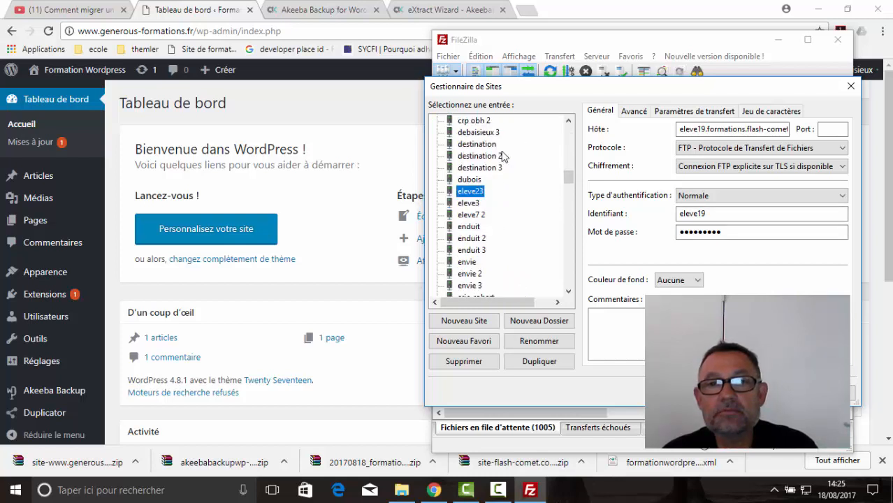
{"action": "scroll", "coordinate": [503, 155], "scroll_direction": "down", "scroll_amount": 6}
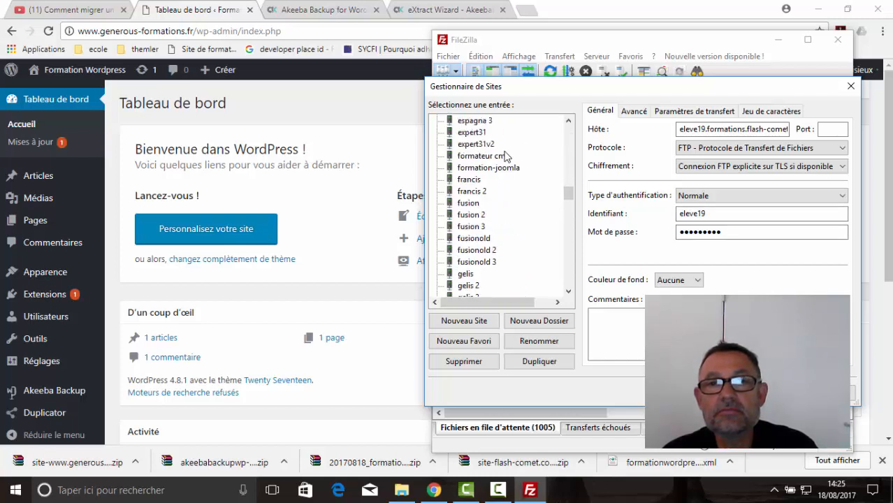
{"action": "scroll", "coordinate": [505, 155], "scroll_direction": "down", "scroll_amount": 3}
{"action": "left_click", "coordinate": [511, 203]}
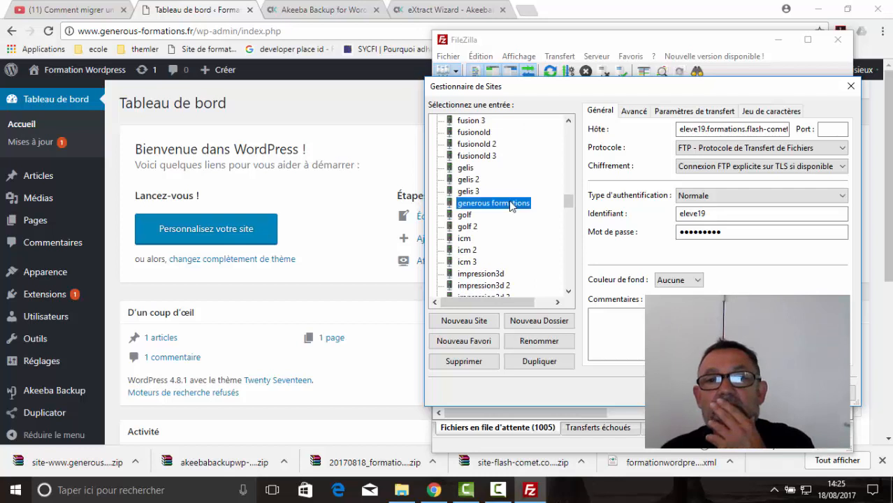
{"action": "left_click", "coordinate": [681, 393]}
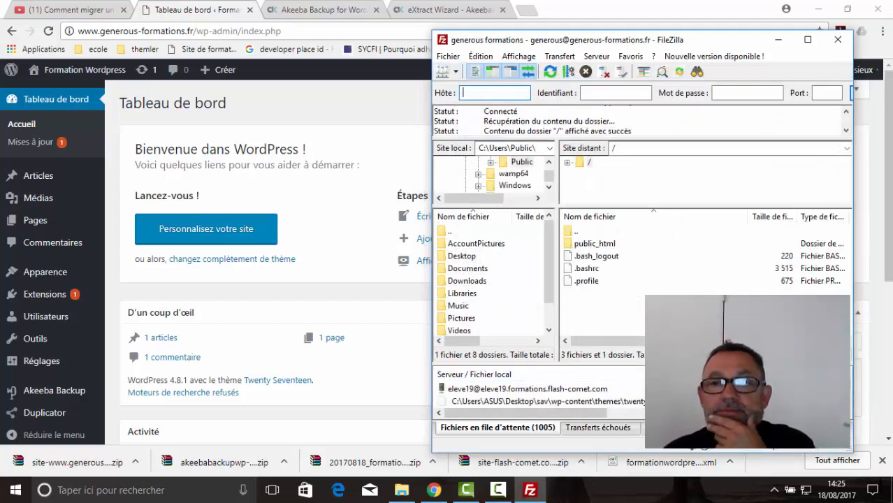
Download wp-config.php from the server's public_html folder into the local Téléchargements folder, minimizing the browser to uncover it.
{"action": "double_click", "coordinate": [582, 245]}
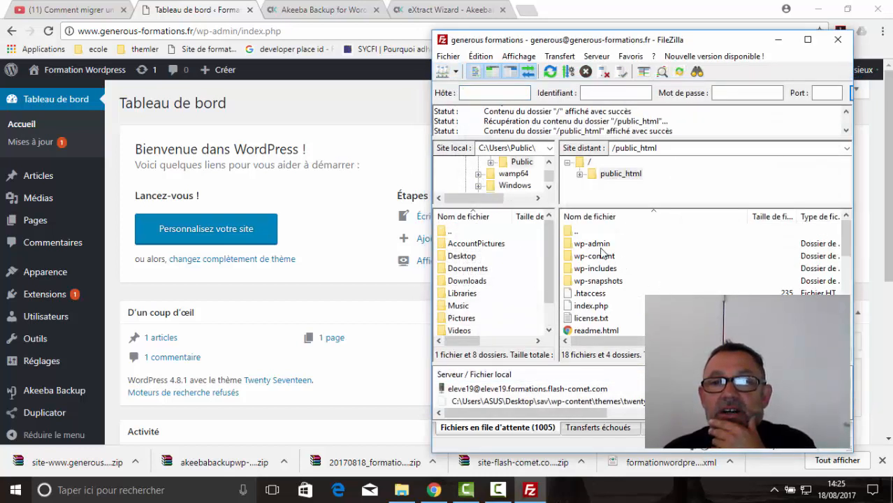
{"action": "left_click", "coordinate": [601, 247]}
{"action": "scroll", "coordinate": [658, 280], "scroll_direction": "down", "scroll_amount": 1}
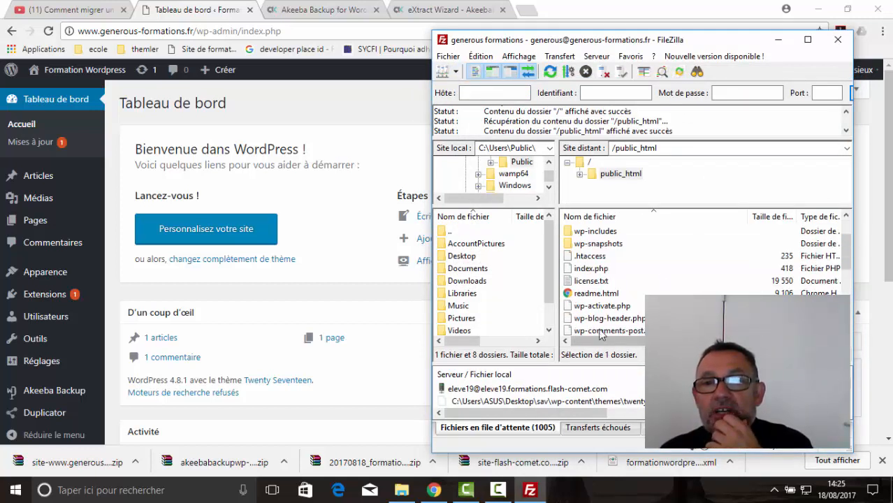
{"action": "scroll", "coordinate": [639, 290], "scroll_direction": "down", "scroll_amount": 1}
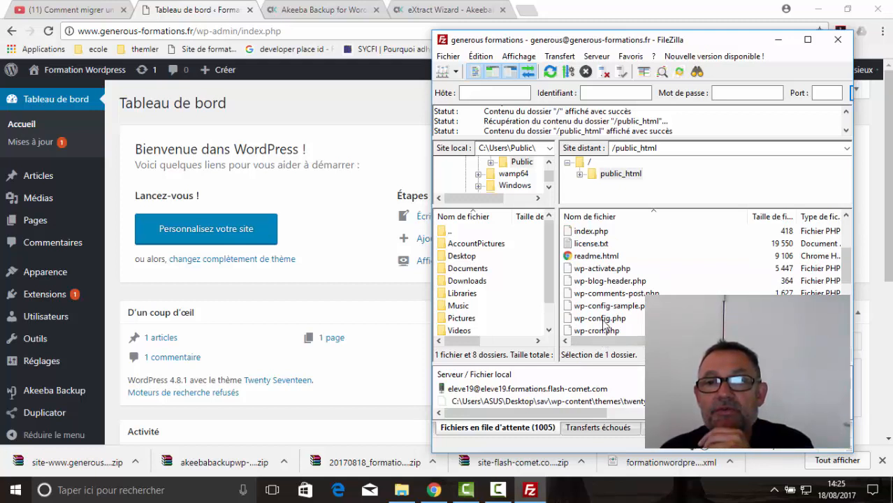
{"action": "left_click", "coordinate": [817, 9]}
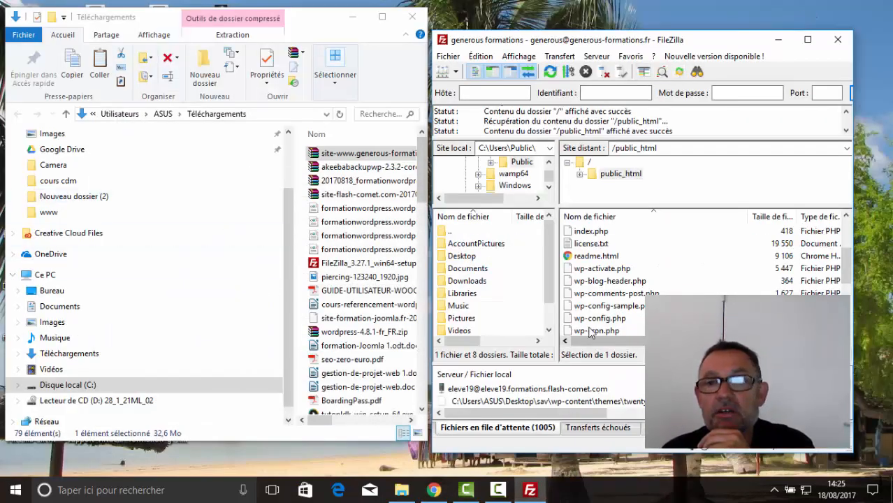
{"action": "left_click_drag", "start_coordinate": [590, 320], "coordinate": [362, 354]}
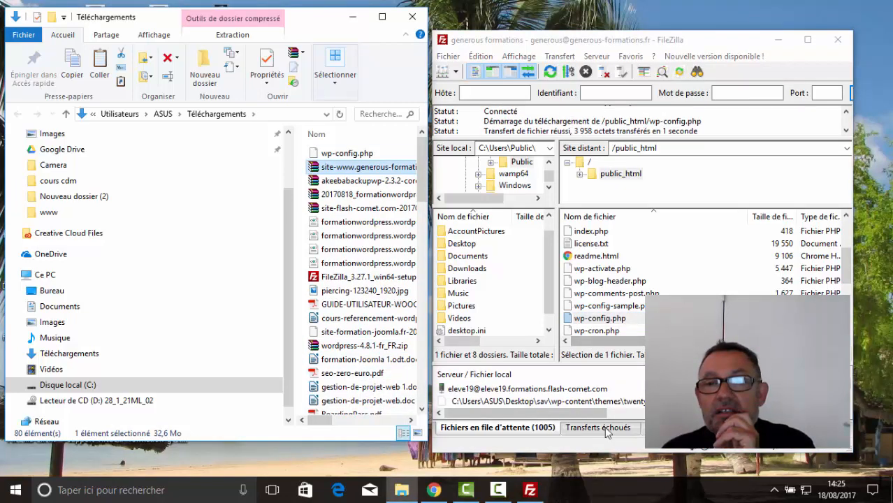
Stop and remove all queued transfers, enlarging the queue pane for this and shrinking it again after clearing.
{"action": "left_click", "coordinate": [532, 428]}
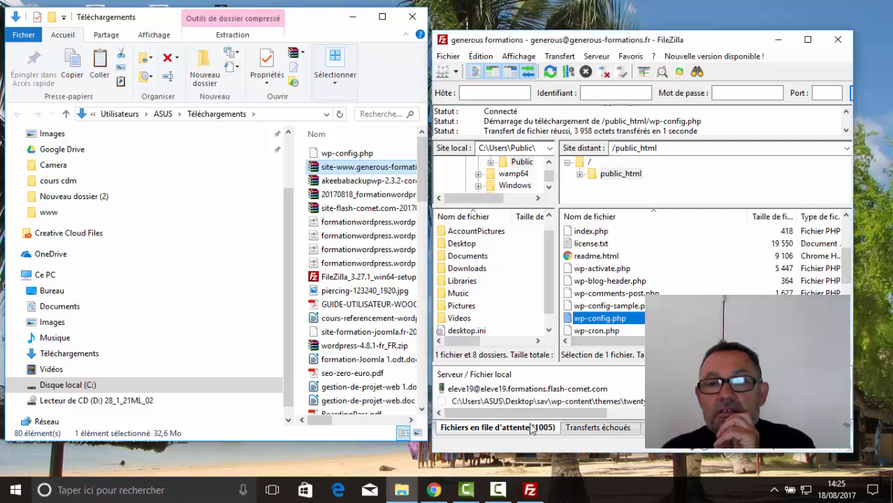
{"action": "left_click_drag", "start_coordinate": [544, 365], "coordinate": [543, 227]}
{"action": "right_click", "coordinate": [531, 267]}
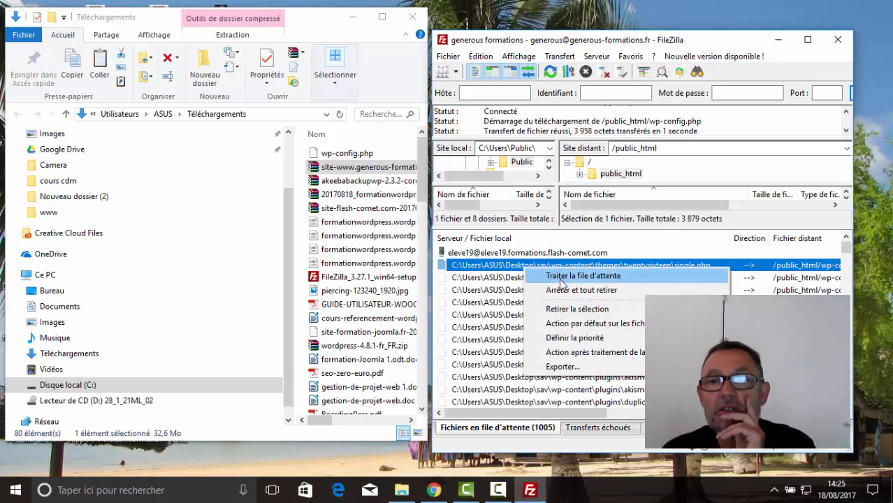
{"action": "left_click", "coordinate": [569, 292]}
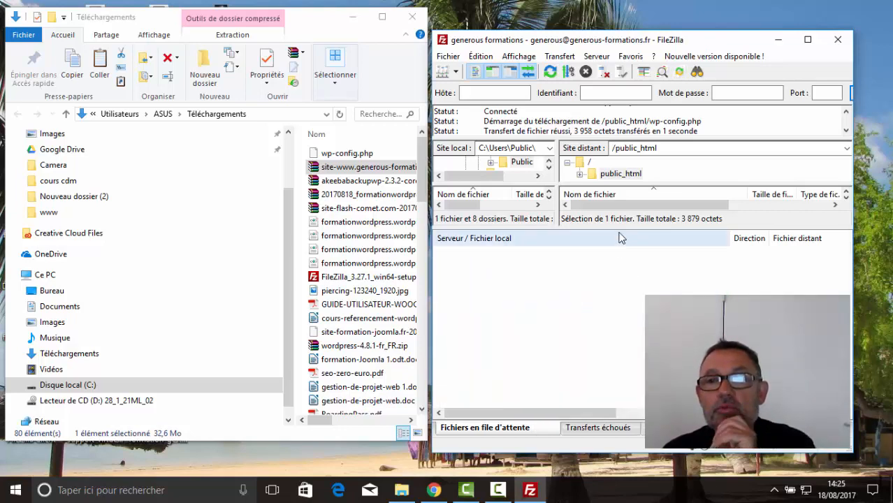
{"action": "left_click_drag", "start_coordinate": [622, 228], "coordinate": [616, 391]}
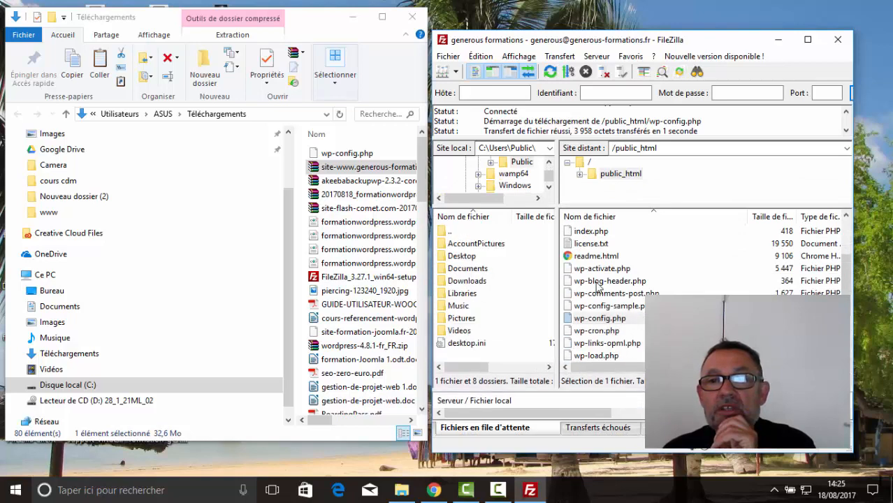
Delete all the files from index.php through xmlrpc.php in the server's public_html folder.
{"action": "left_click", "coordinate": [588, 233]}
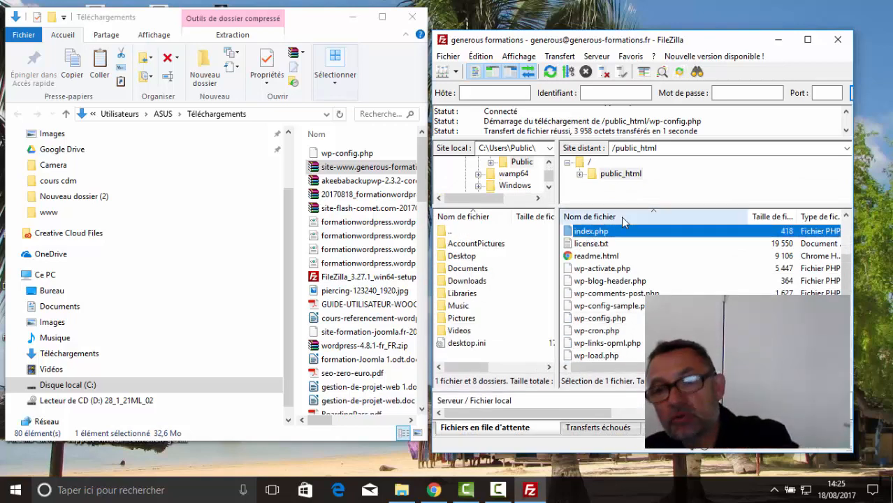
{"action": "key", "text": "shift+Down"}
{"action": "key", "text": "shift+Down"}
{"action": "key", "text": "shift+Down"}
{"action": "key", "text": "shift+Down"}
{"action": "key", "text": "shift+Down"}
{"action": "key", "text": "shift+Down"}
{"action": "key", "text": "shift+Down"}
{"action": "key", "text": "shift+Down"}
{"action": "key", "text": "shift+Down"}
{"action": "key", "text": "shift+Down"}
{"action": "key", "text": "shift+Down"}
{"action": "key", "text": "shift+Down"}
{"action": "key", "text": "shift+Down"}
{"action": "key", "text": "shift+Down"}
{"action": "key", "text": "shift+Down"}
{"action": "key", "text": "shift+Down"}
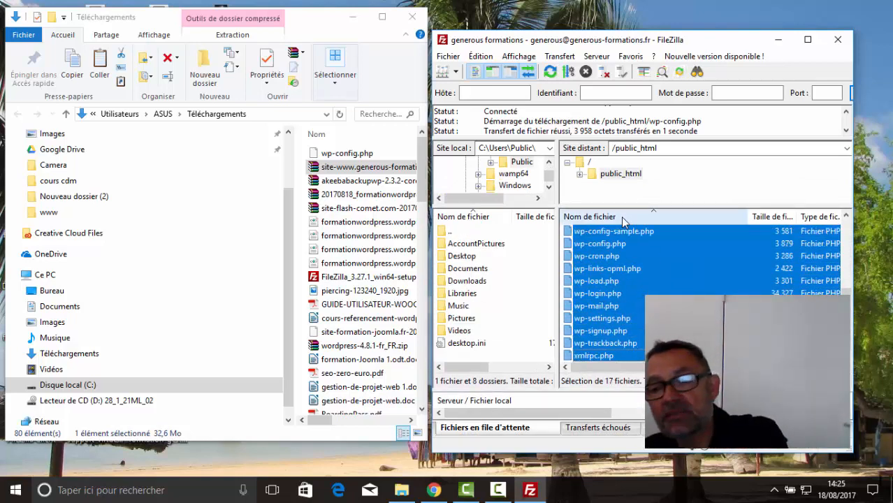
{"action": "key", "text": "Delete"}
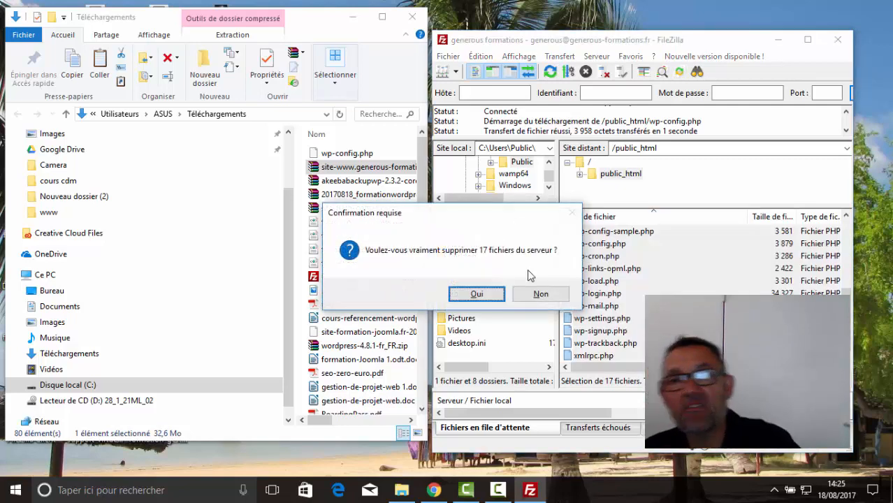
{"action": "left_click", "coordinate": [483, 293]}
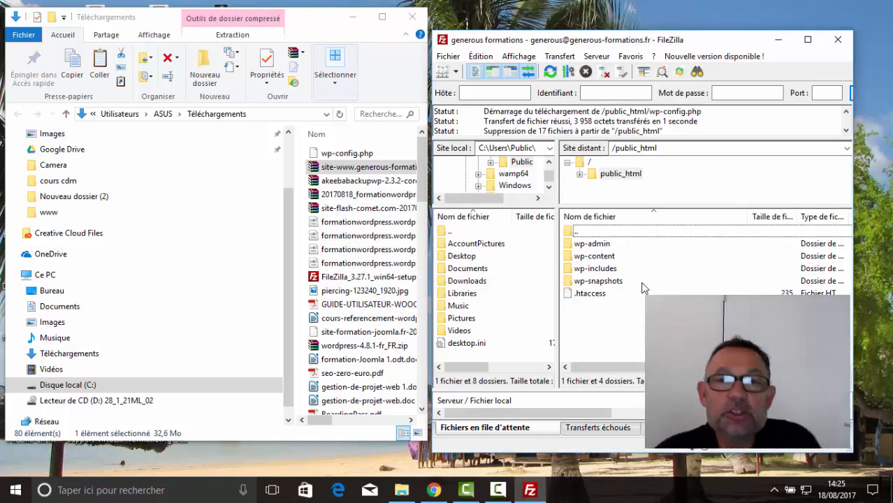
Delete wp-admin, wp-content, wp-includes, wp-snapshots and .htaccess from the server's public_html folder, enlarging the message log to follow the deletion.
{"action": "left_click", "coordinate": [590, 246]}
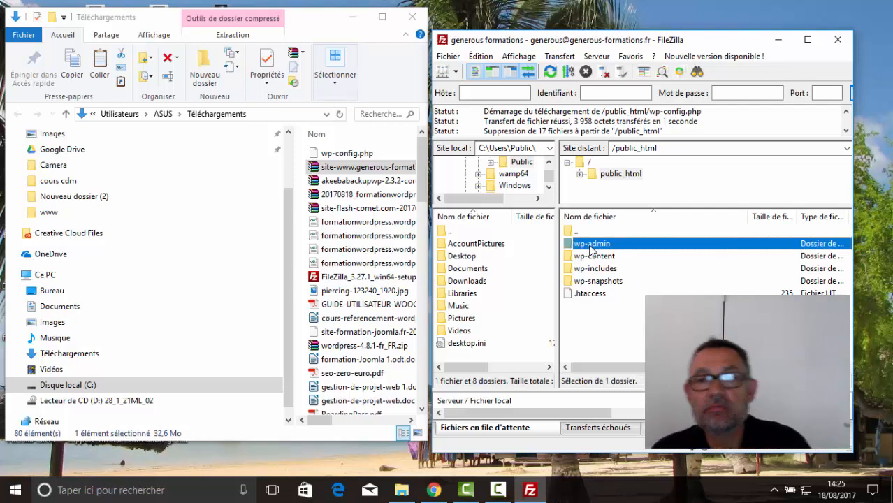
{"action": "key", "text": "shift+Down"}
{"action": "key", "text": "shift+Down"}
{"action": "key", "text": "shift+Down"}
{"action": "key", "text": "shift+Down"}
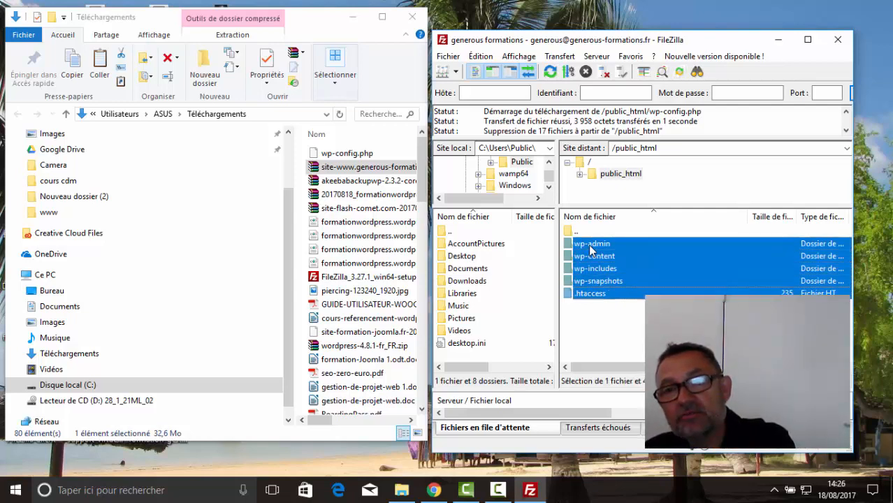
{"action": "key", "text": "Delete"}
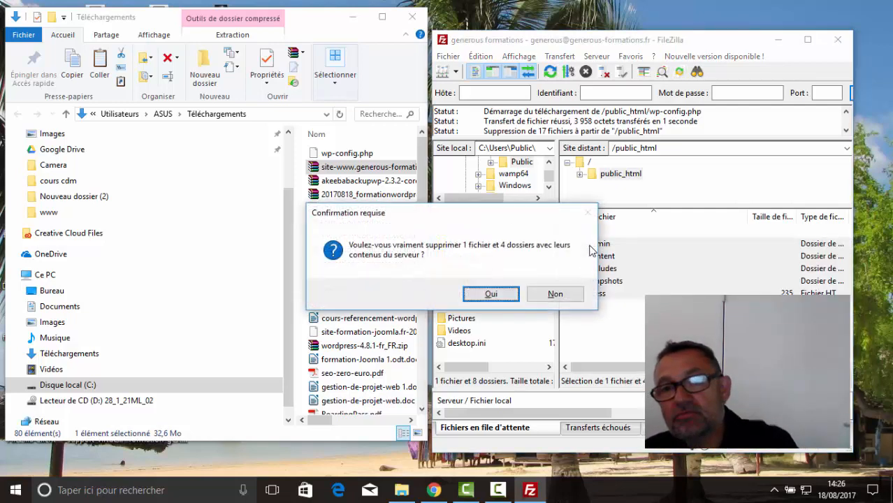
{"action": "left_click", "coordinate": [482, 296]}
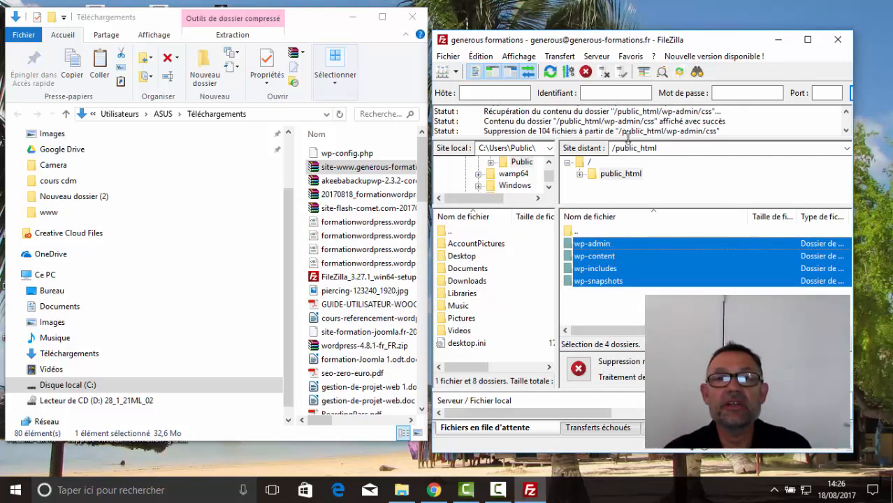
{"action": "left_click_drag", "start_coordinate": [630, 143], "coordinate": [631, 191]}
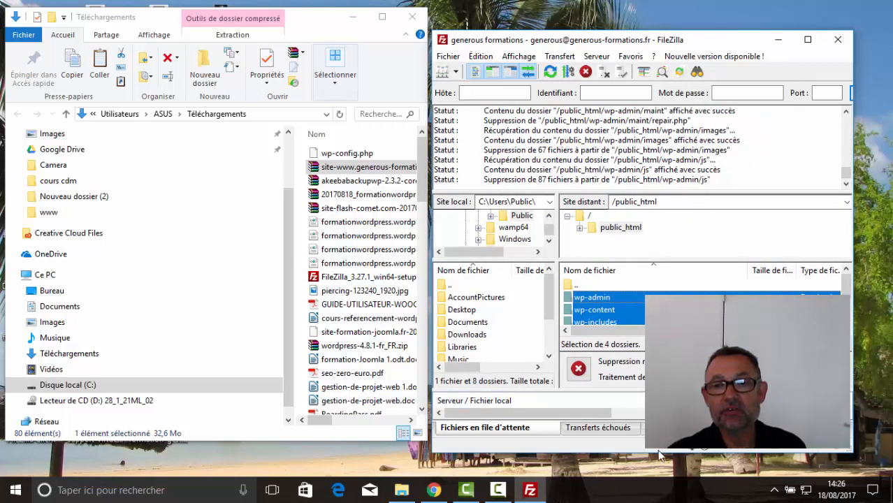
{"action": "left_click_drag", "start_coordinate": [657, 456], "coordinate": [658, 498]}
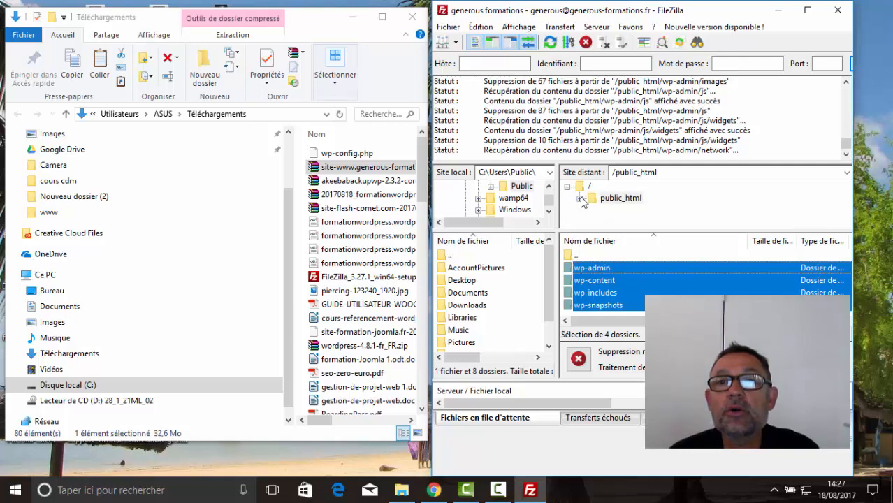
{"action": "right_click", "coordinate": [639, 297]}
{"action": "left_click", "coordinate": [633, 296]}
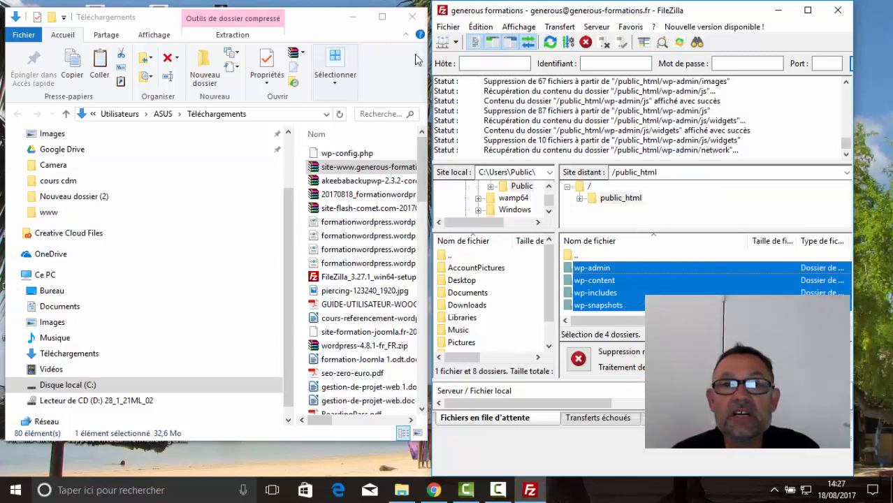
{"action": "left_click", "coordinate": [382, 16]}
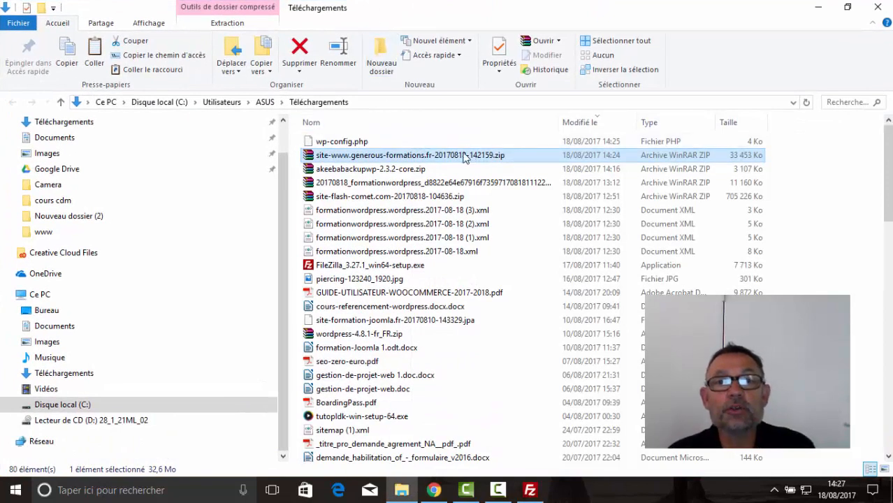
{"action": "right_click", "coordinate": [338, 157]}
{"action": "left_click", "coordinate": [371, 373]}
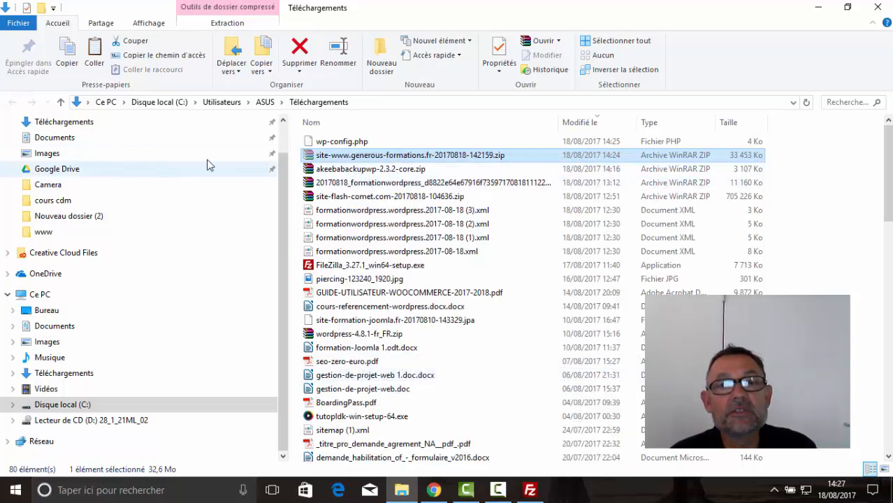
Open the downloaded wp-config.php in Notepad++ and examine its MySQL database settings, minimizing the editor when done.
{"action": "right_click", "coordinate": [322, 141]}
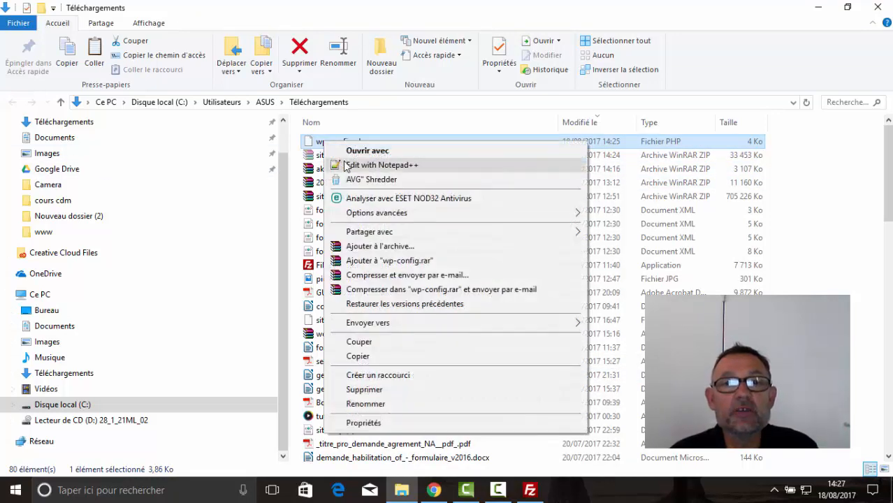
{"action": "left_click", "coordinate": [345, 165]}
{"action": "scroll", "coordinate": [555, 224], "scroll_direction": "down", "scroll_amount": 8}
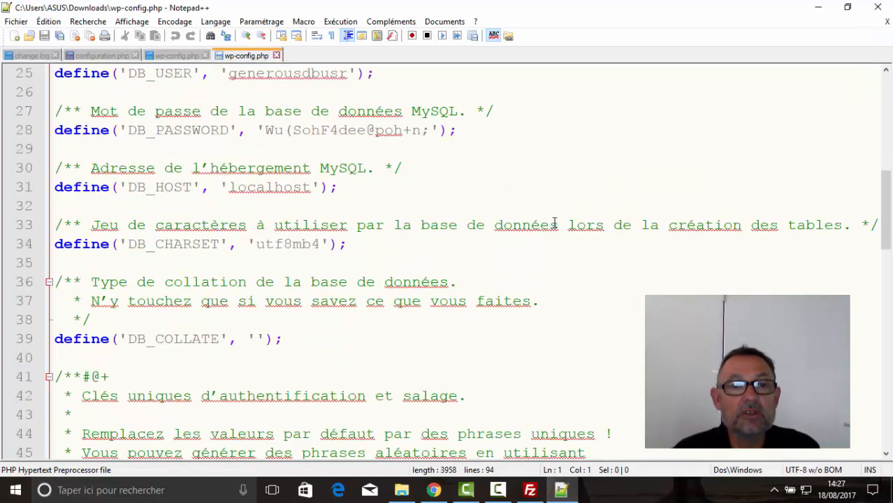
{"action": "scroll", "coordinate": [554, 223], "scroll_direction": "down", "scroll_amount": 2}
{"action": "scroll", "coordinate": [554, 221], "scroll_direction": "up", "scroll_amount": 1}
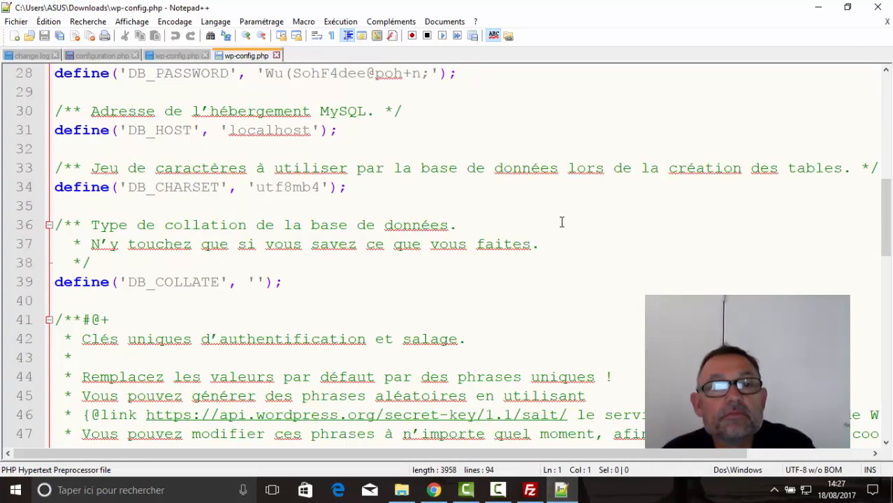
{"action": "scroll", "coordinate": [560, 221], "scroll_direction": "up", "scroll_amount": 3}
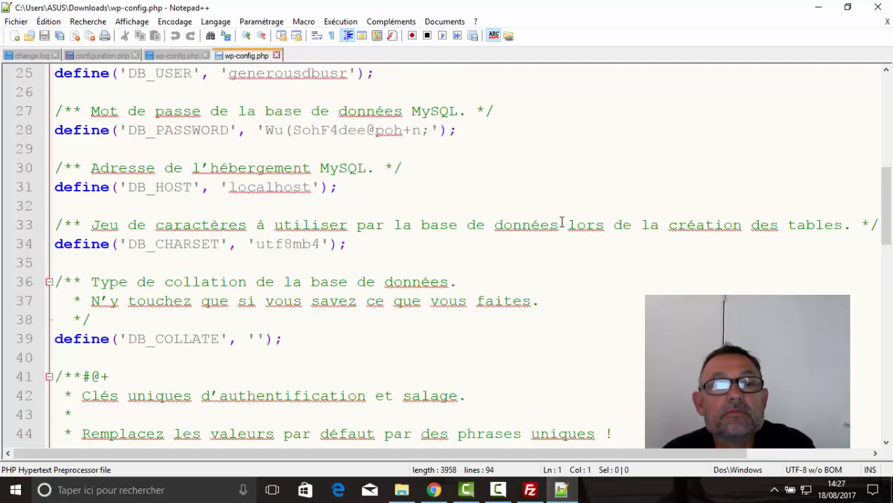
{"action": "left_click", "coordinate": [828, 12]}
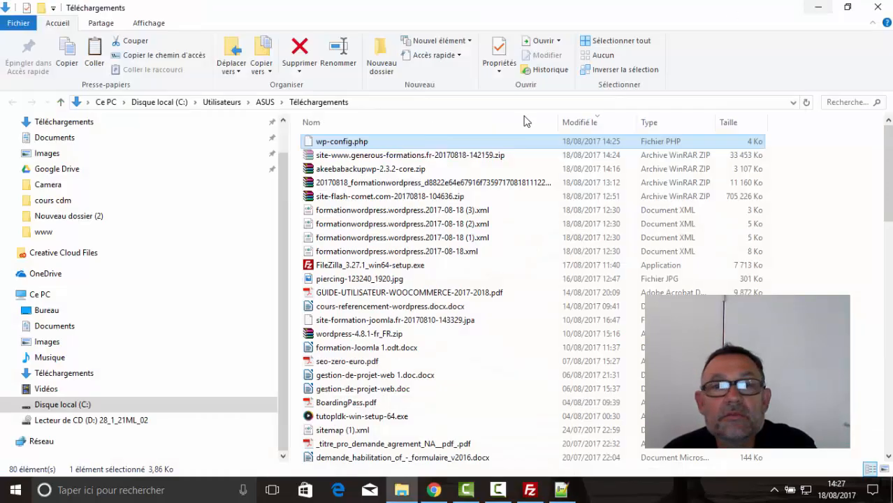
Minimize the Téléchargements window, open the sav folder on the desktop and delete everything in it.
{"action": "left_click", "coordinate": [818, 9]}
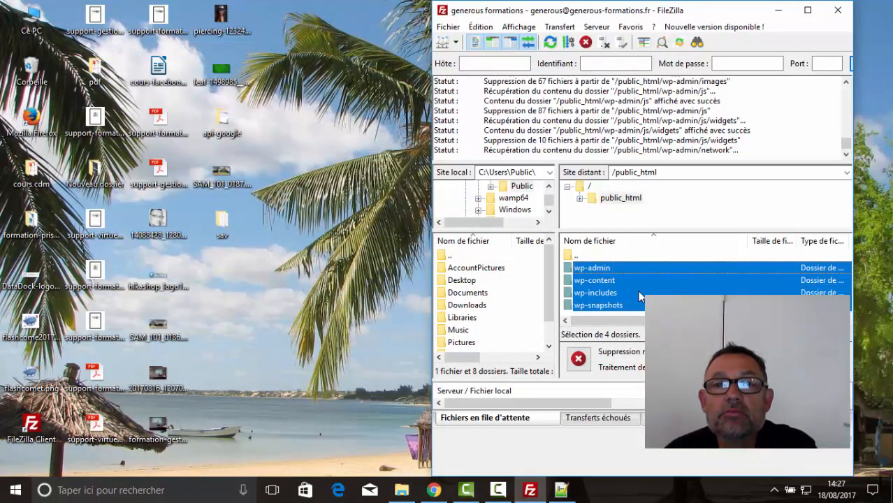
{"action": "right_click", "coordinate": [608, 201]}
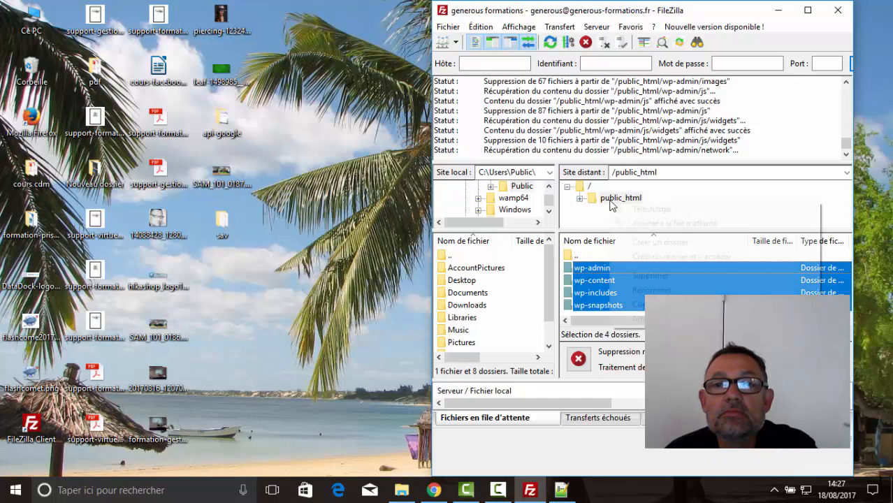
{"action": "left_click", "coordinate": [584, 200]}
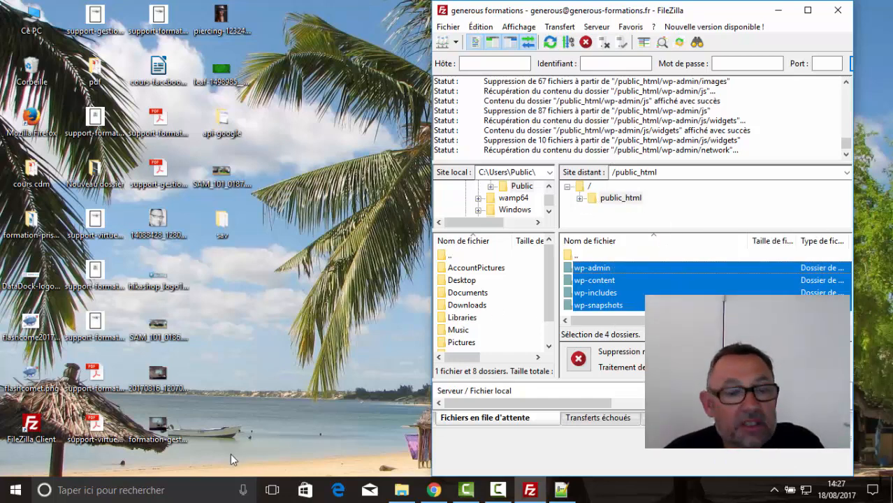
{"action": "right_click", "coordinate": [283, 358]}
{"action": "double_click", "coordinate": [222, 222]}
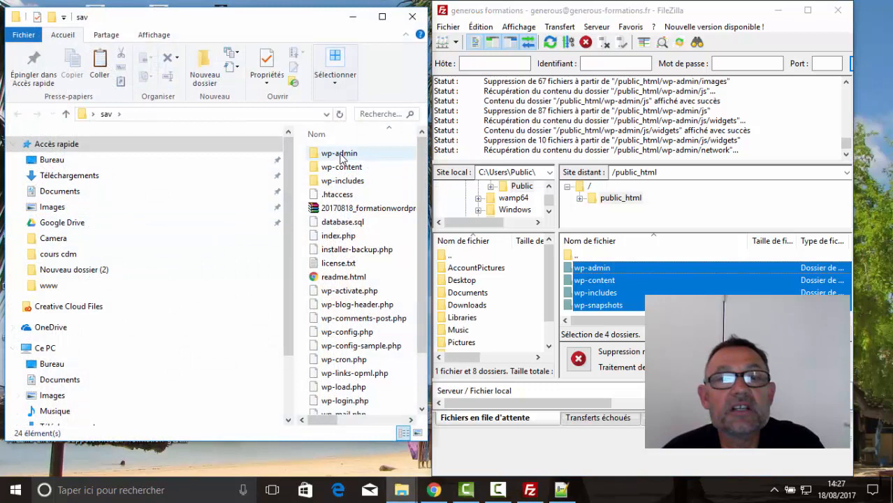
{"action": "left_click", "coordinate": [341, 155]}
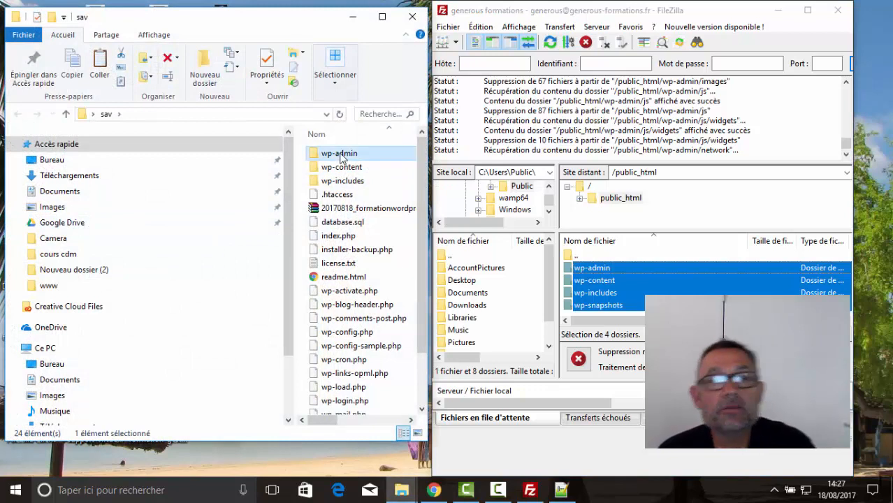
{"action": "key", "text": "shift+Down"}
{"action": "key", "text": "shift+Down"}
{"action": "key", "text": "shift+Down"}
{"action": "key", "text": "shift+Down"}
{"action": "key", "text": "shift+Down"}
{"action": "key", "text": "shift+Down"}
{"action": "key", "text": "shift+Down"}
{"action": "key", "text": "shift+Down"}
{"action": "key", "text": "shift+Down"}
{"action": "key", "text": "shift+Down"}
{"action": "key", "text": "shift+Down"}
{"action": "key", "text": "shift+Down"}
{"action": "key", "text": "shift+Down"}
{"action": "key", "text": "shift+Down"}
{"action": "key", "text": "shift+Down"}
{"action": "key", "text": "shift+Down"}
{"action": "key", "text": "shift+Down"}
{"action": "key", "text": "shift+Down"}
{"action": "key", "text": "shift+Down"}
{"action": "key", "text": "shift+Down"}
{"action": "key", "text": "shift+Down"}
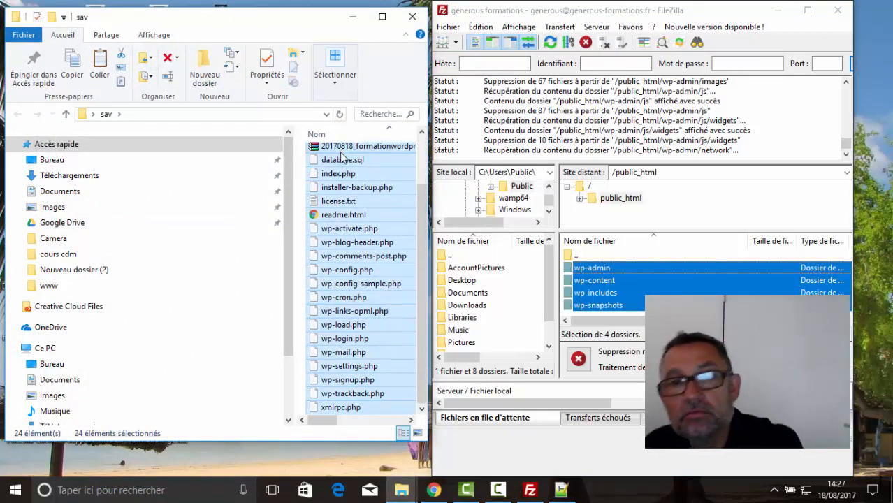
{"action": "key", "text": "Delete"}
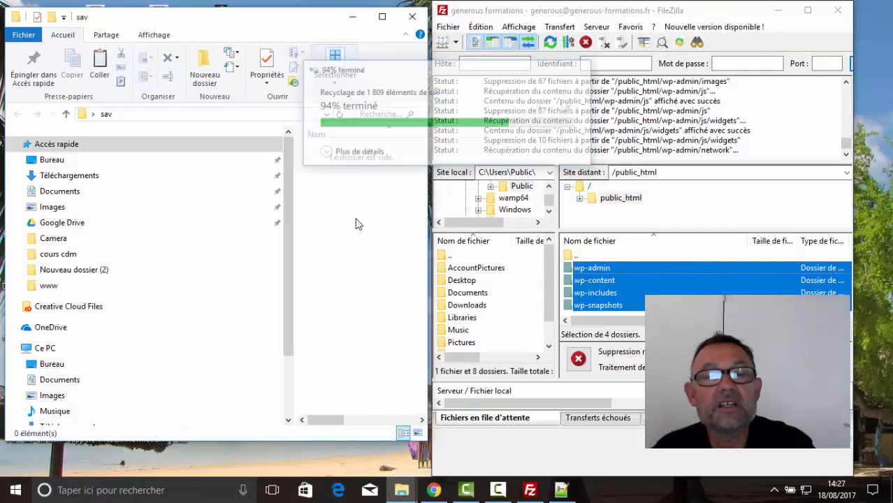
Paste the site backup ZIP into the sav folder and extract it there, replacing all existing files.
{"action": "right_click", "coordinate": [356, 224]}
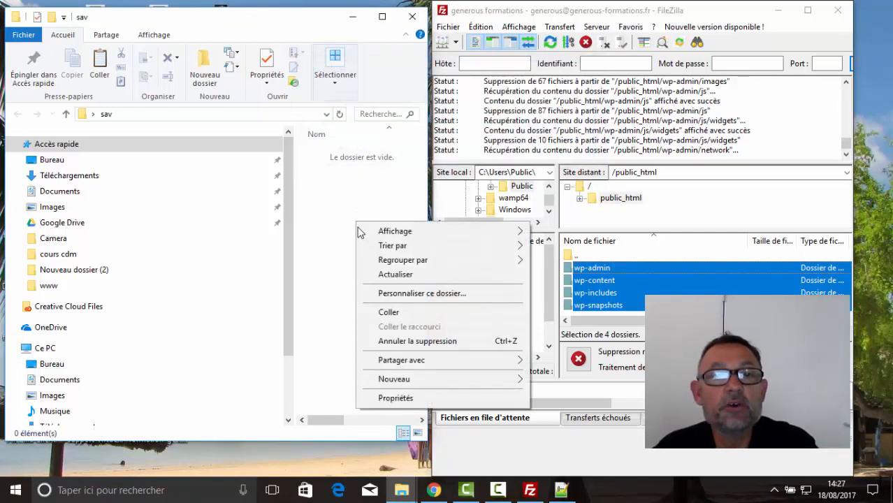
{"action": "left_click", "coordinate": [384, 311]}
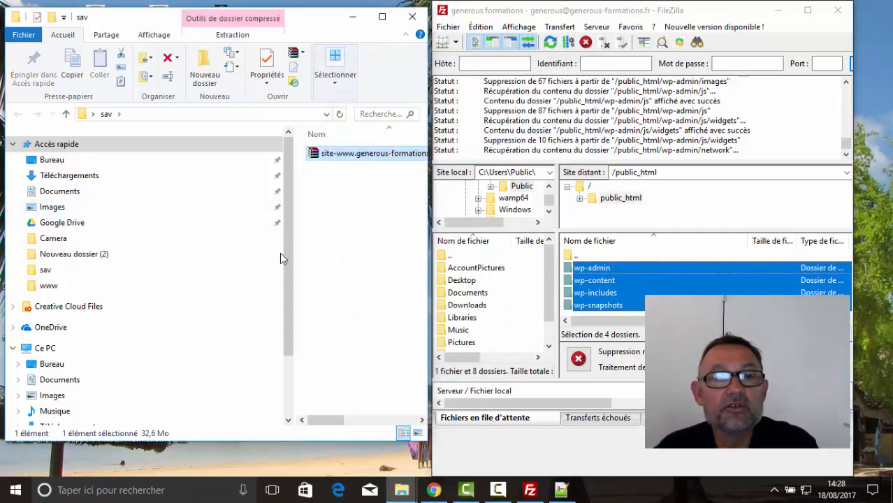
{"action": "left_click_drag", "start_coordinate": [296, 261], "coordinate": [201, 262]}
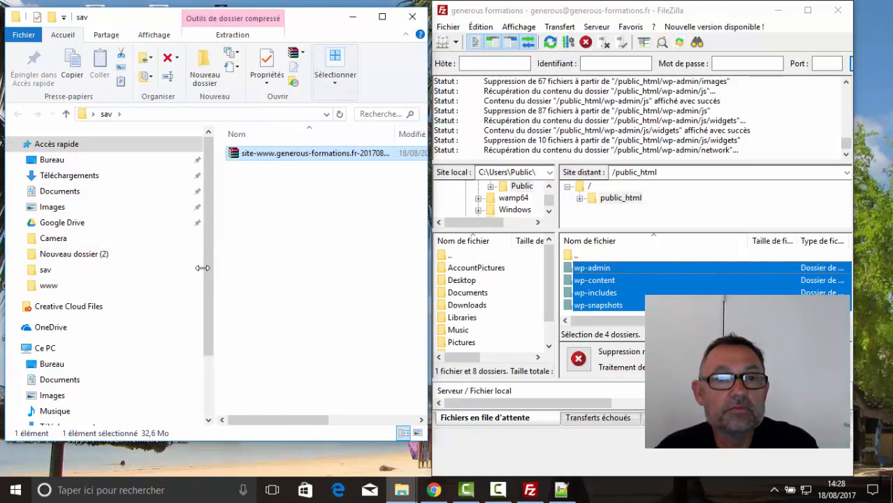
{"action": "right_click", "coordinate": [278, 162]}
{"action": "left_click", "coordinate": [302, 212]}
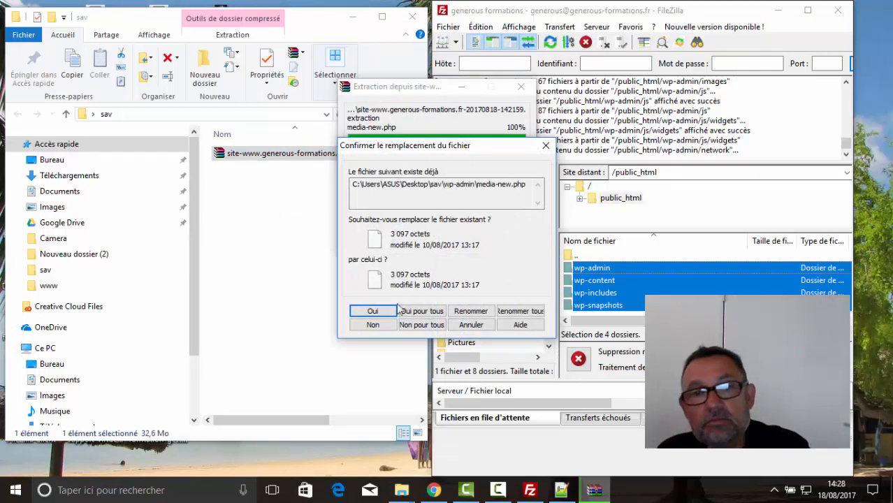
{"action": "left_click", "coordinate": [411, 311]}
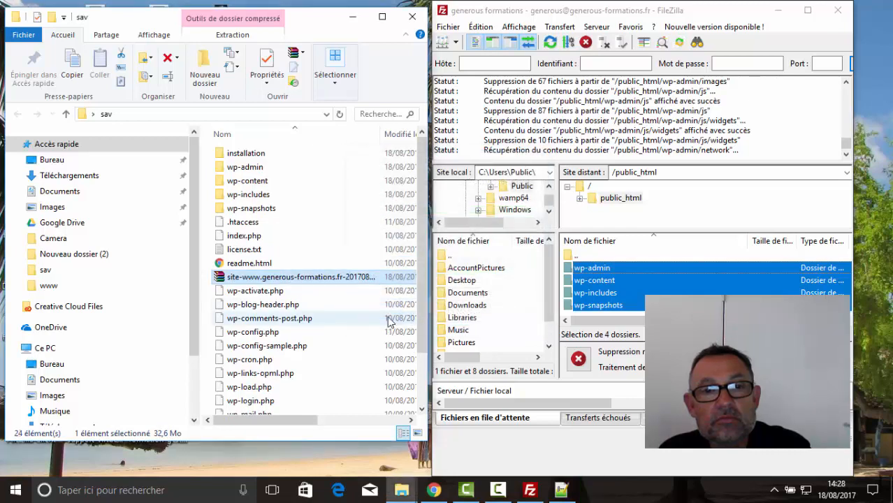
Look through the extracted site files, open the installation folder in sav and close FileZilla.
{"action": "scroll", "coordinate": [331, 317], "scroll_direction": "down", "scroll_amount": 2}
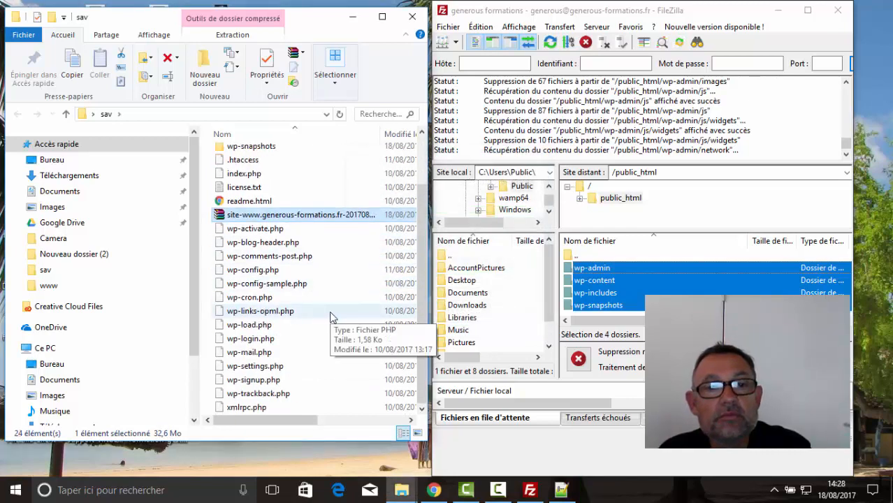
{"action": "scroll", "coordinate": [332, 318], "scroll_direction": "up", "scroll_amount": 2}
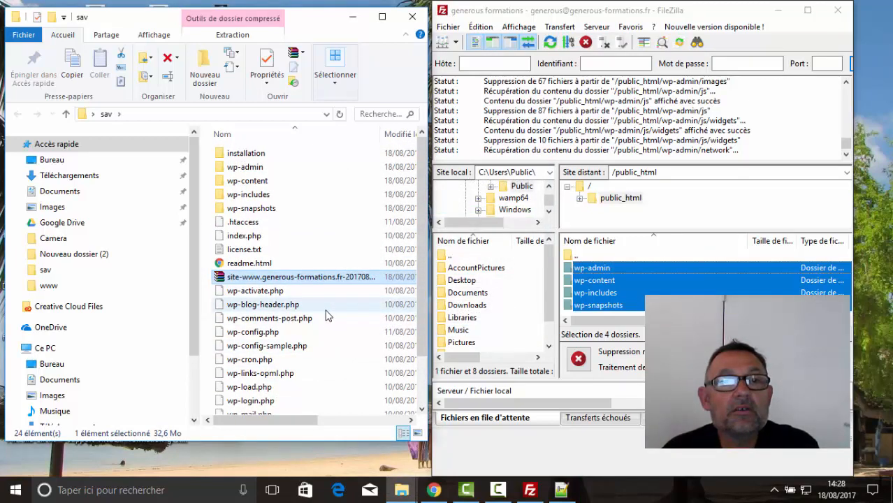
{"action": "left_click", "coordinate": [246, 155]}
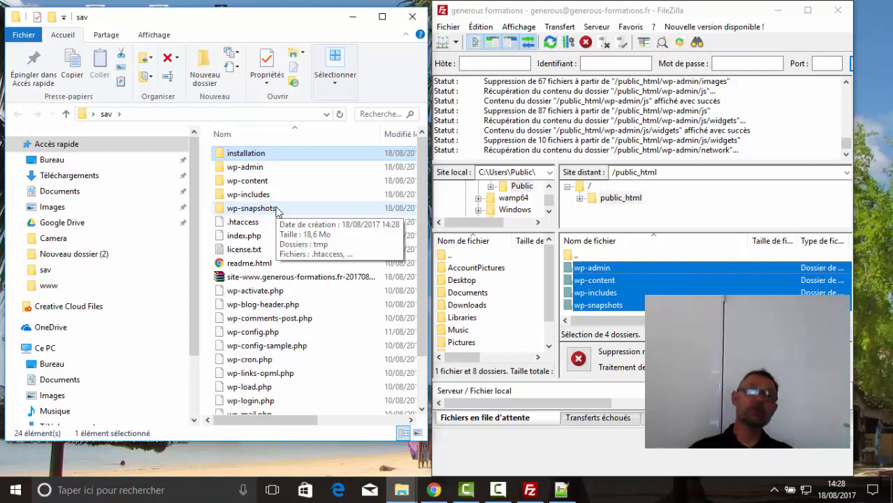
{"action": "double_click", "coordinate": [290, 156]}
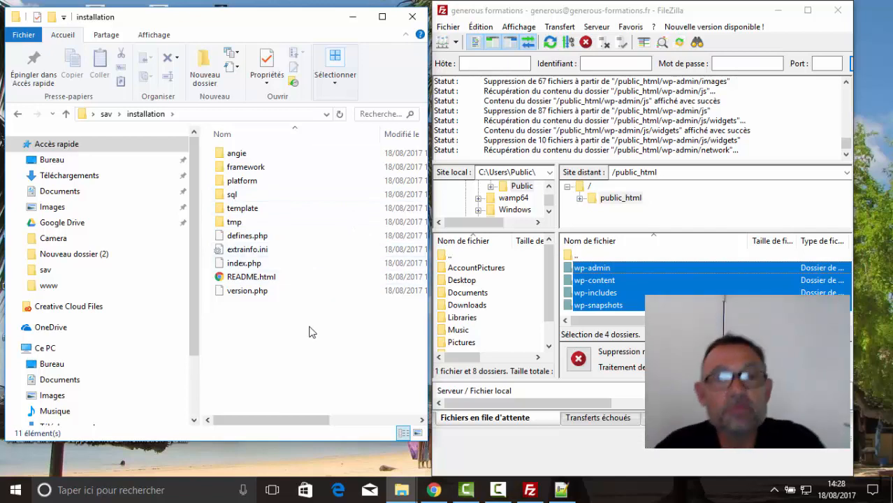
{"action": "left_click", "coordinate": [836, 10]}
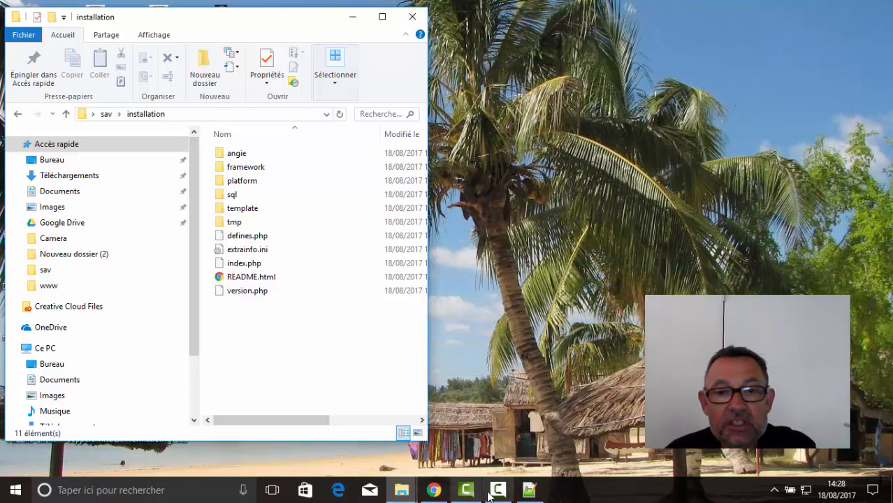
Search Windows for filezilla, launch FileZilla and dismiss its update notice without installing the new version.
{"action": "left_click", "coordinate": [15, 489]}
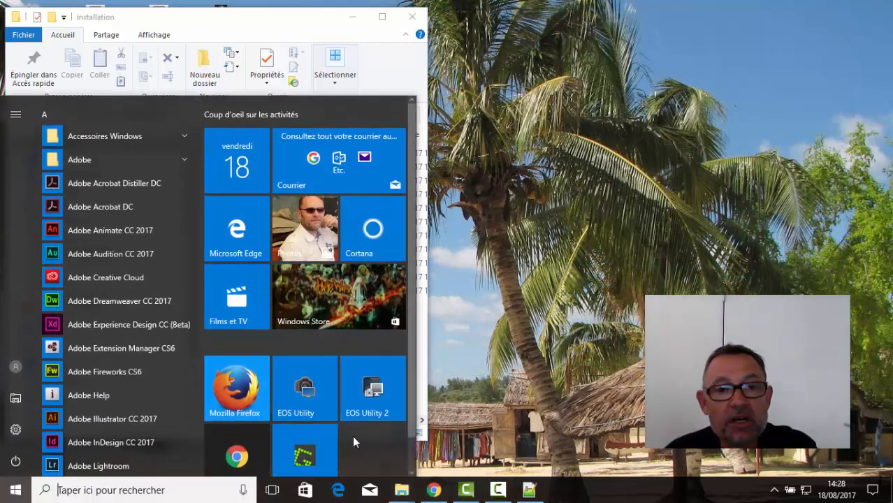
{"action": "scroll", "coordinate": [352, 436], "scroll_direction": "down", "scroll_amount": 1}
{"action": "left_click", "coordinate": [104, 489]}
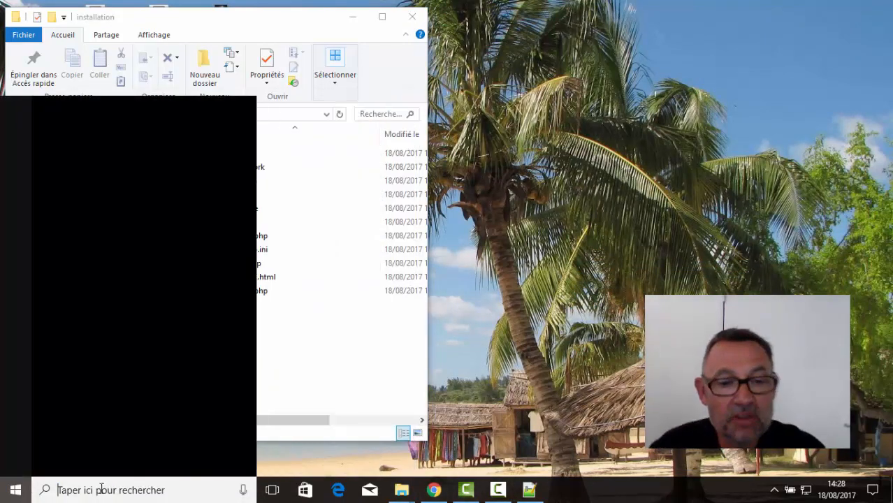
{"action": "type", "text": "filezilla"}
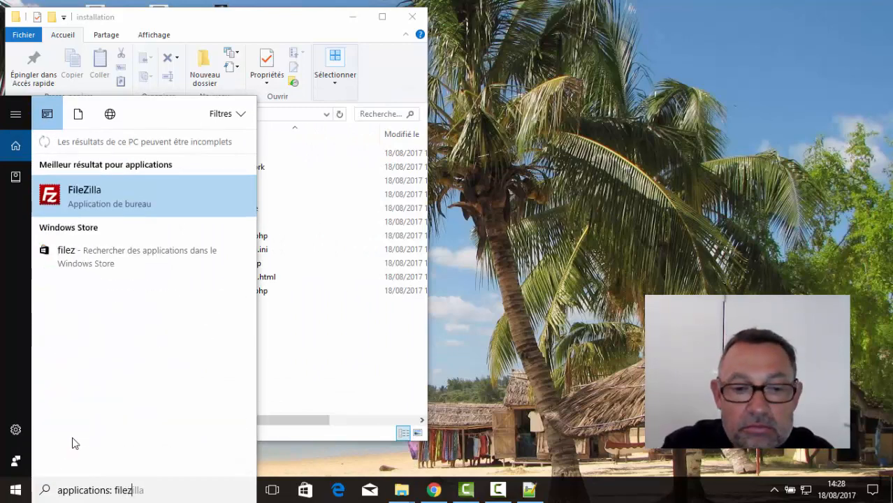
{"action": "key", "text": "Return"}
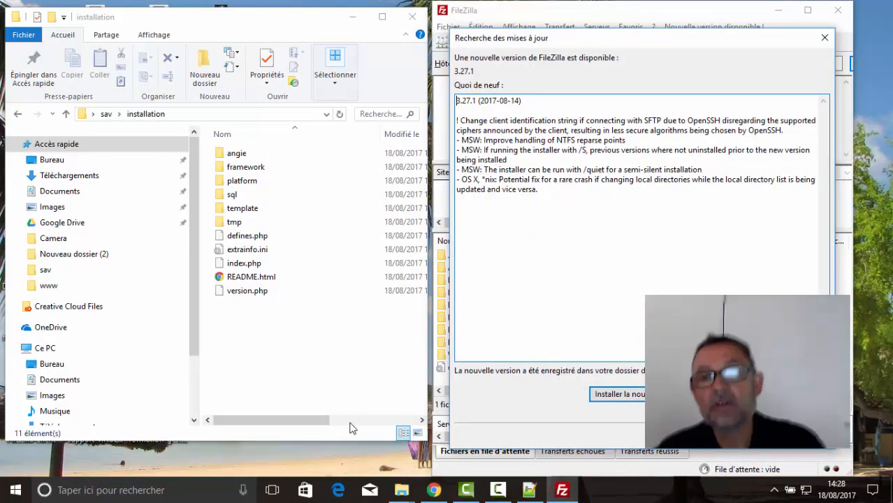
{"action": "left_click", "coordinate": [802, 435]}
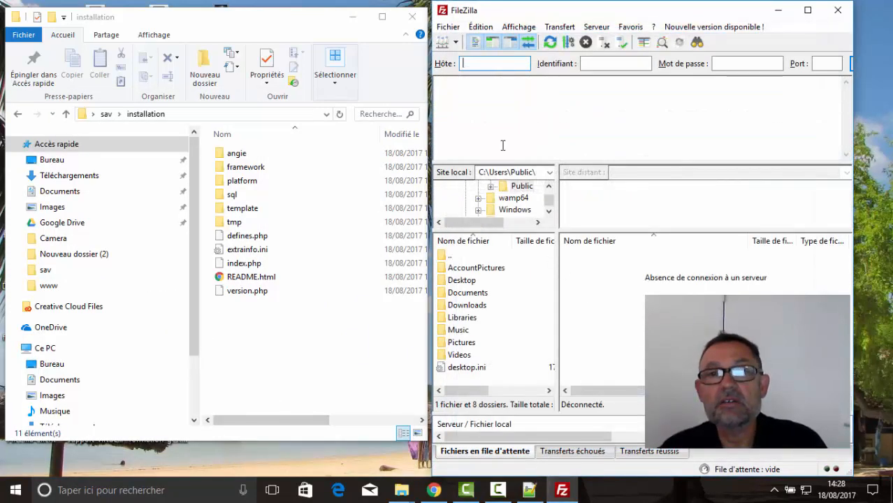
Connect to the saved generous formations site, open the remote public_html folder and shift the FileZilla window clear of File Explorer.
{"action": "left_click", "coordinate": [444, 42]}
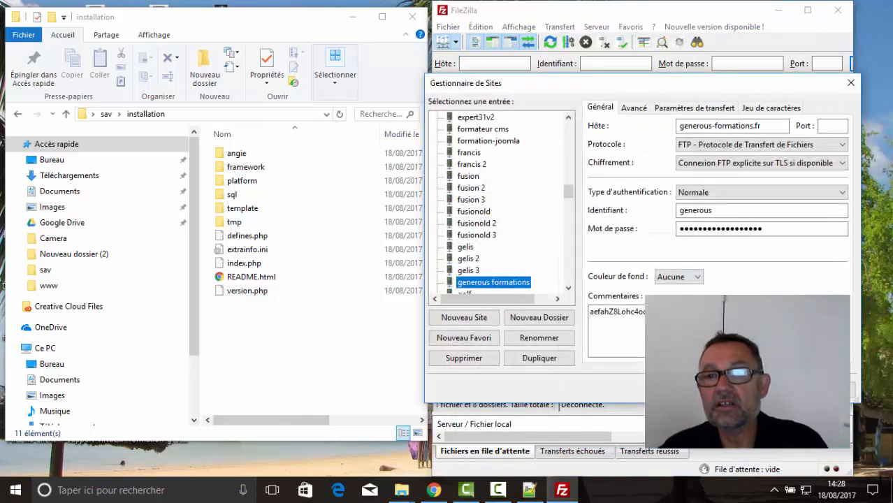
{"action": "left_click", "coordinate": [706, 389]}
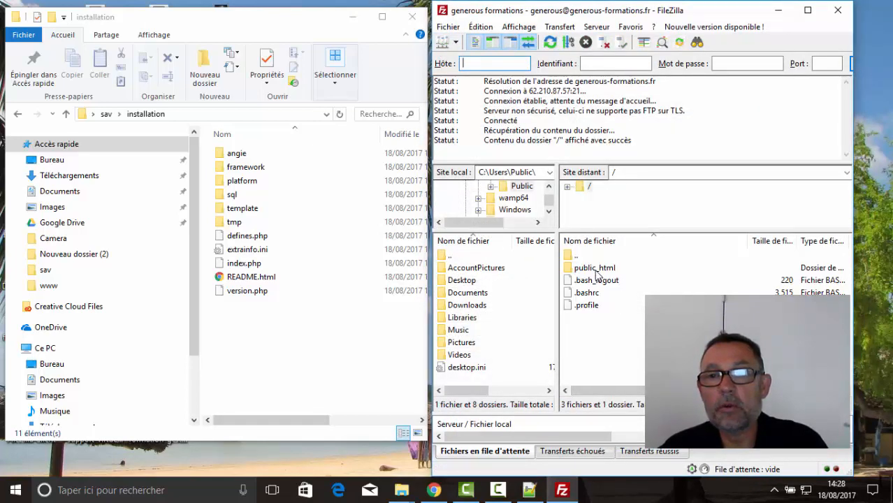
{"action": "double_click", "coordinate": [595, 270]}
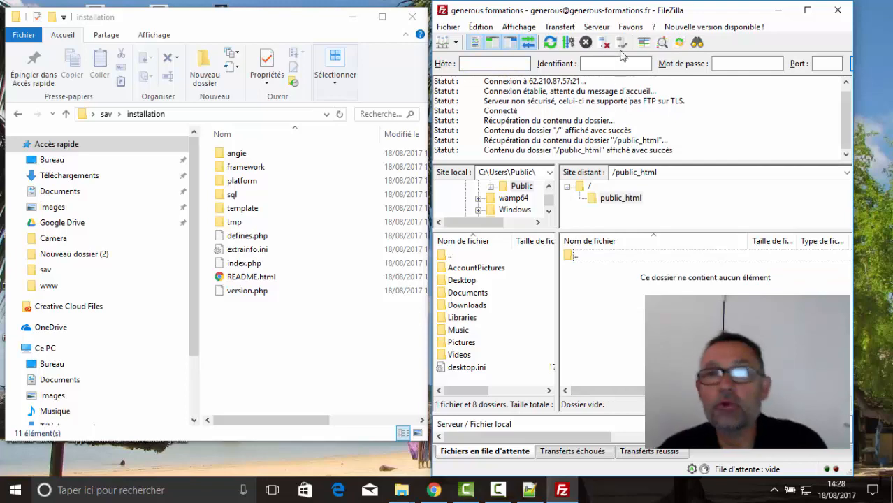
{"action": "left_click_drag", "start_coordinate": [655, 18], "coordinate": [678, 19]}
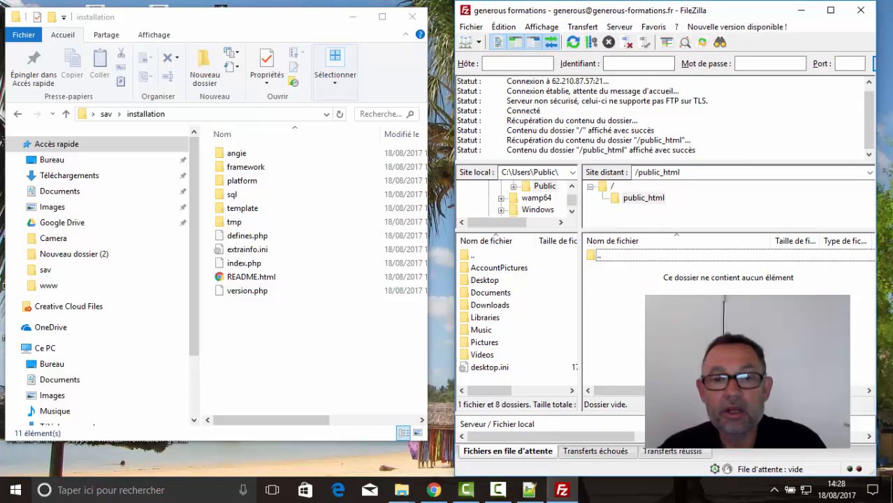
{"action": "left_click", "coordinate": [434, 490]}
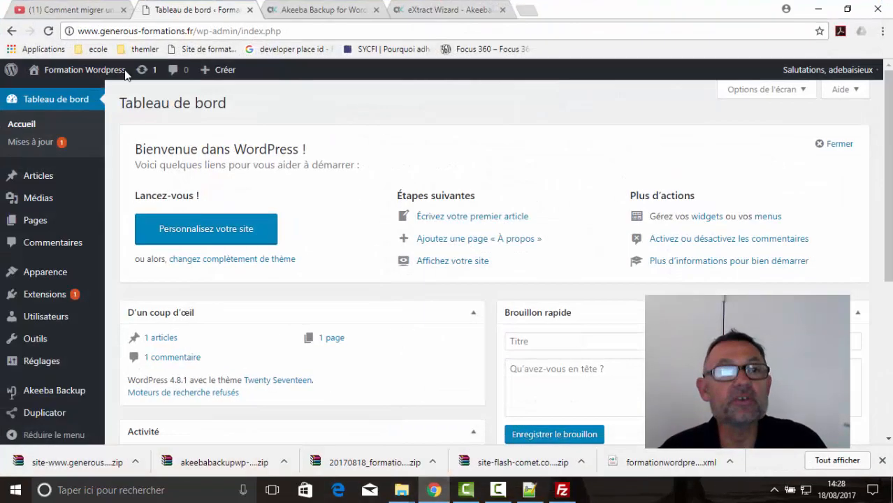
{"action": "key", "text": "shift+End"}
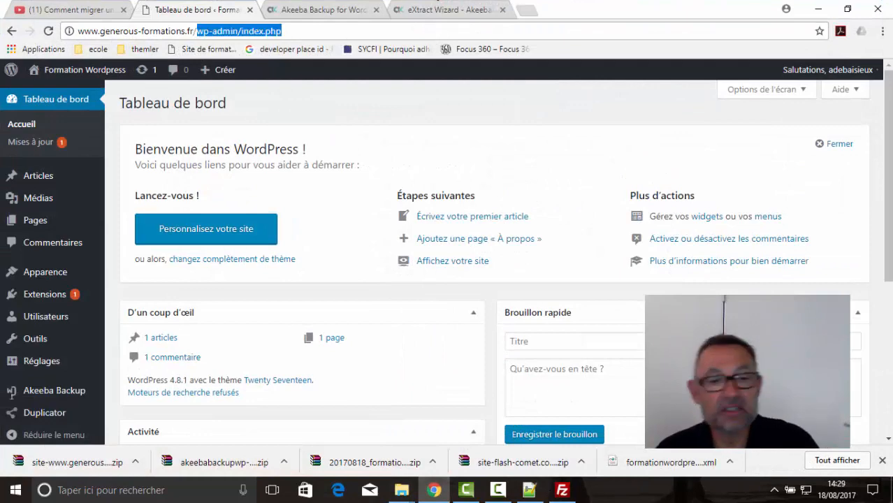
{"action": "key", "text": "BackSpace"}
{"action": "key", "text": "Return"}
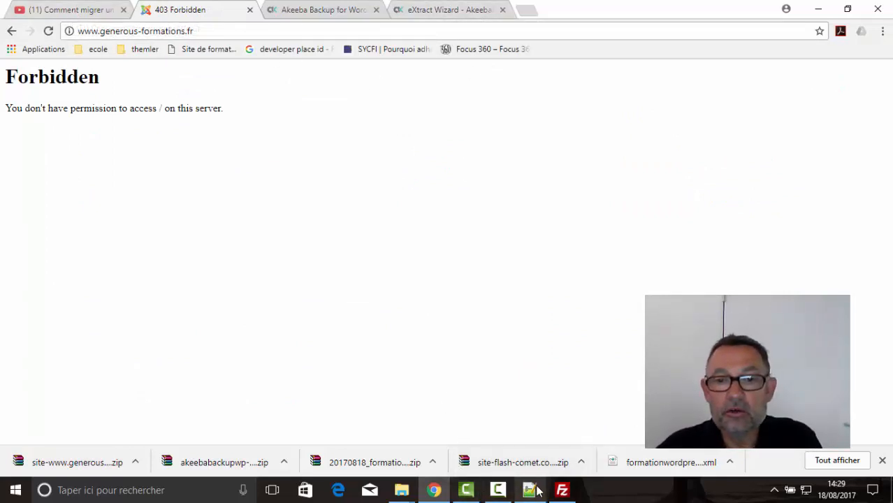
{"action": "left_click", "coordinate": [560, 491]}
{"action": "left_click", "coordinate": [380, 151]}
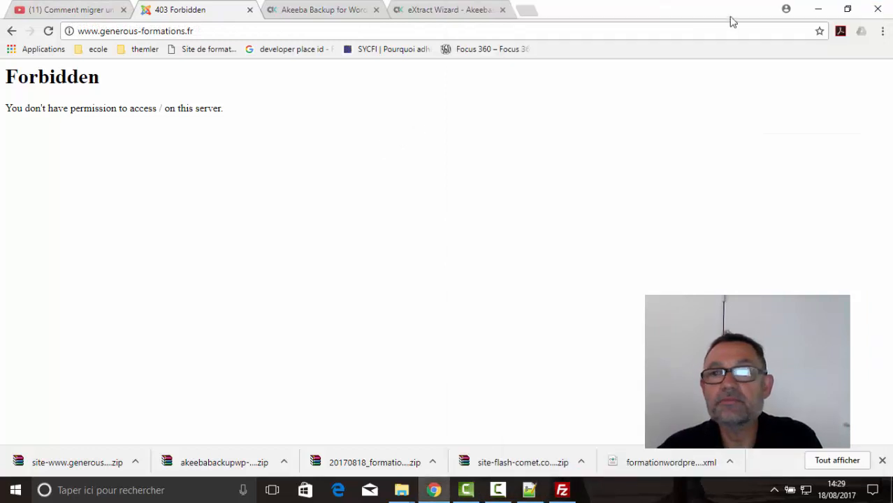
{"action": "left_click", "coordinate": [815, 10]}
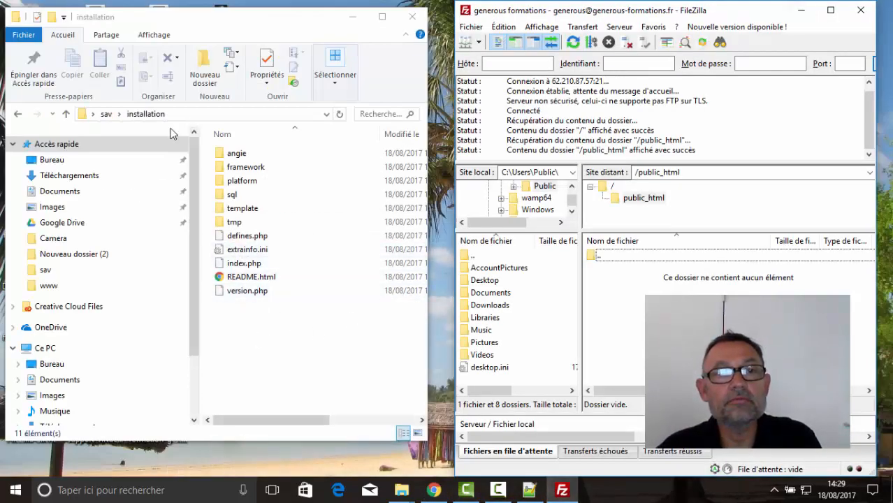
Upload everything in the local sav folder except the site backup ZIP to the server's public_html folder.
{"action": "left_click", "coordinate": [105, 114]}
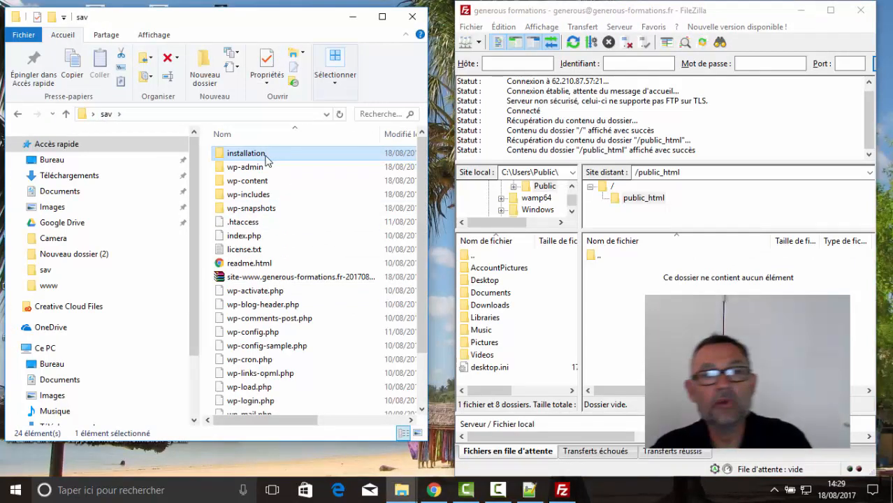
{"action": "left_click", "coordinate": [307, 277]}
{"action": "left_click", "coordinate": [224, 158]}
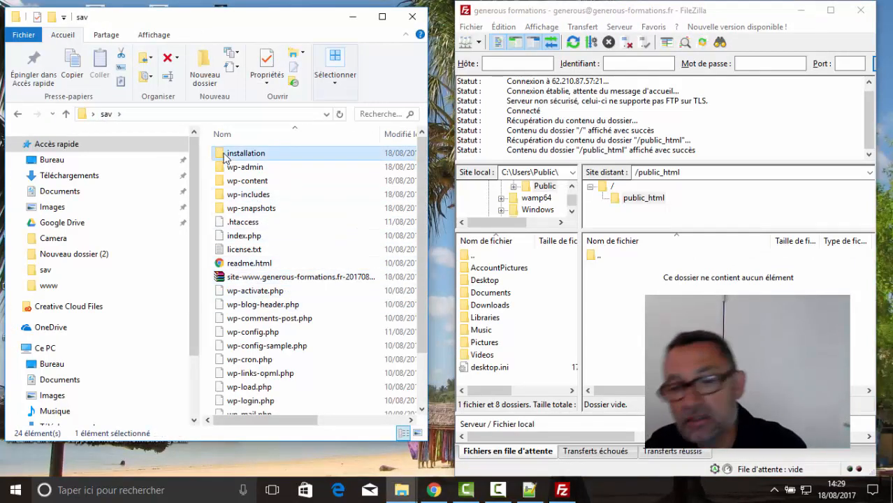
{"action": "key", "text": "shift+Down"}
{"action": "key", "text": "shift+Down"}
{"action": "key", "text": "shift+Down"}
{"action": "key", "text": "shift+Down"}
{"action": "key", "text": "shift+Down"}
{"action": "key", "text": "shift+Down"}
{"action": "key", "text": "shift+Down"}
{"action": "key", "text": "shift+Down"}
{"action": "key", "text": "shift+Down"}
{"action": "key", "text": "shift+Down"}
{"action": "key", "text": "shift+Down"}
{"action": "key", "text": "shift+Down"}
{"action": "key", "text": "shift+Down"}
{"action": "key", "text": "shift+Down"}
{"action": "key", "text": "shift+Down"}
{"action": "key", "text": "shift+Down"}
{"action": "key", "text": "shift+Down"}
{"action": "key", "text": "shift+Down"}
{"action": "key", "text": "shift+Down"}
{"action": "key", "text": "shift+Down"}
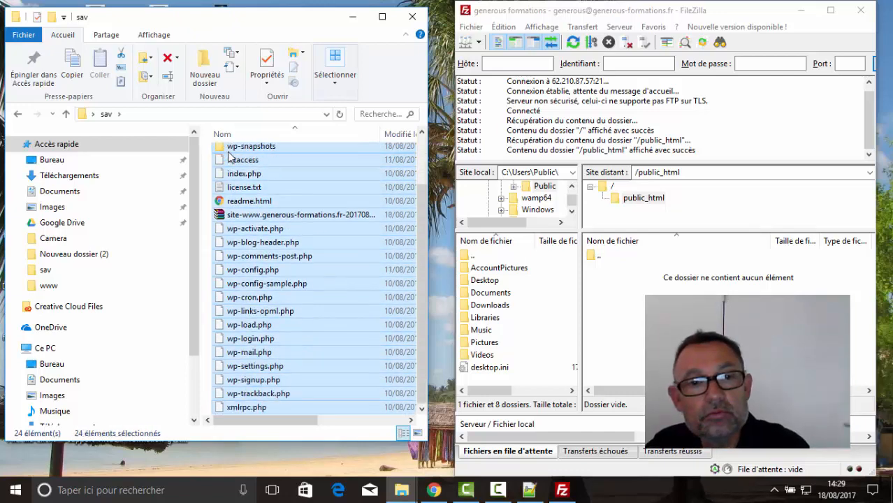
{"action": "left_click", "coordinate": [307, 215], "text": "ctrl"}
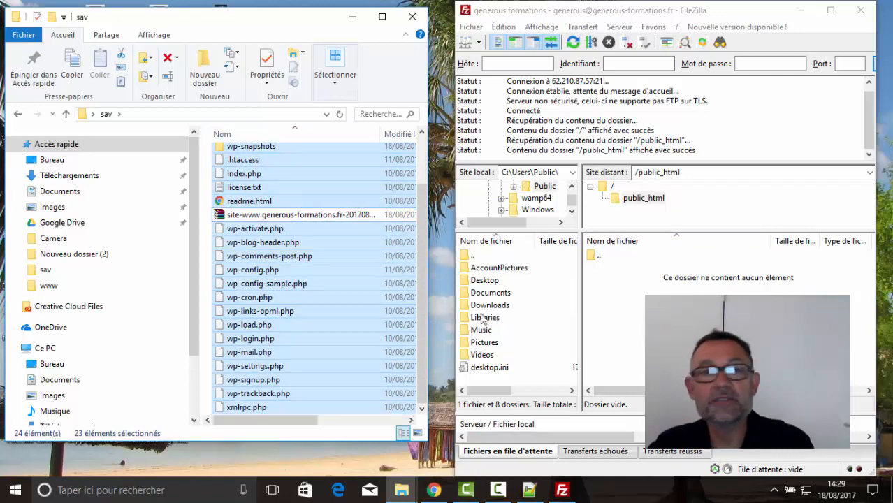
{"action": "left_click_drag", "start_coordinate": [258, 246], "coordinate": [667, 283]}
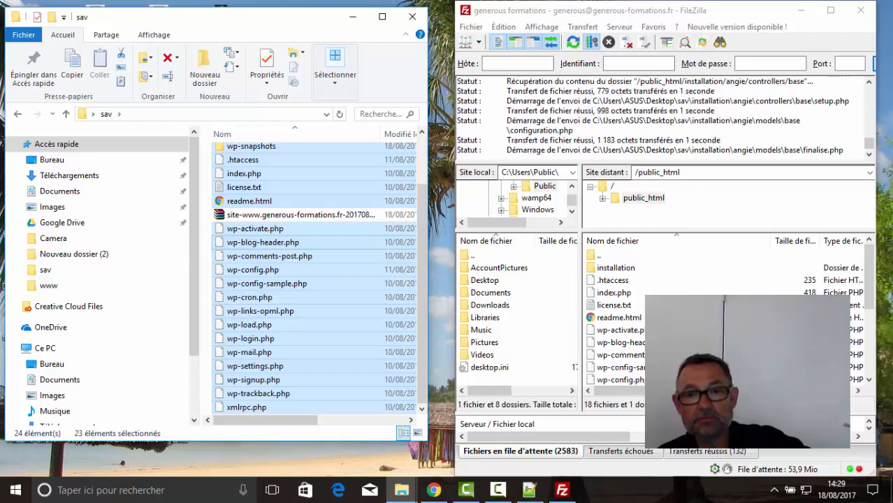
Switch to Notepad++, decline reloading wp-config.php, and examine its database name, user and password settings, minimizing the editor when done.
{"action": "left_click", "coordinate": [529, 492]}
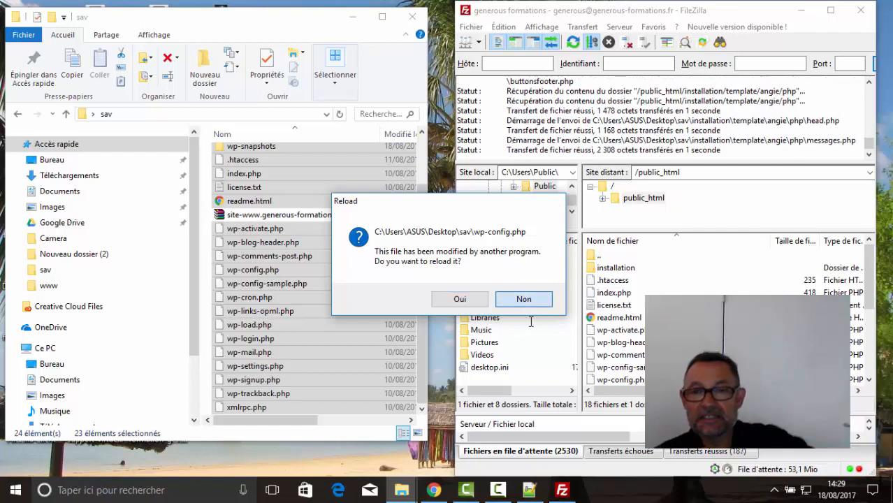
{"action": "left_click", "coordinate": [523, 298]}
{"action": "scroll", "coordinate": [521, 410], "scroll_direction": "down", "scroll_amount": 3}
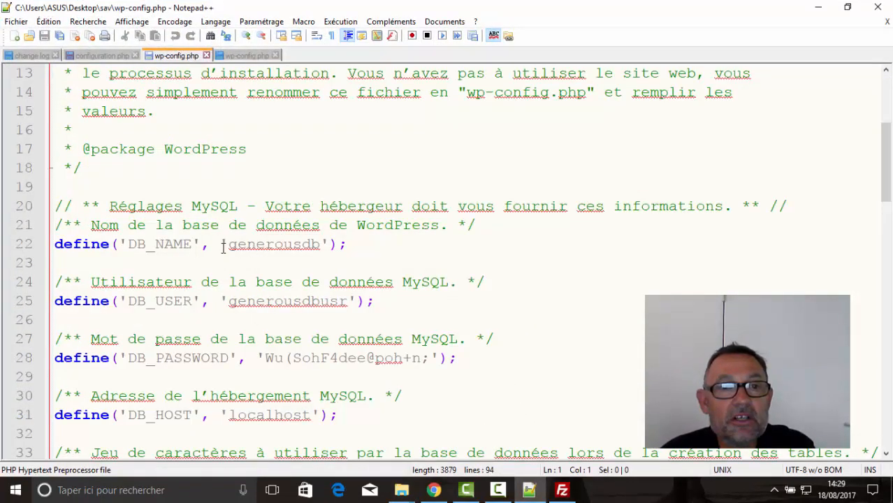
{"action": "left_click_drag", "start_coordinate": [224, 246], "coordinate": [318, 248]}
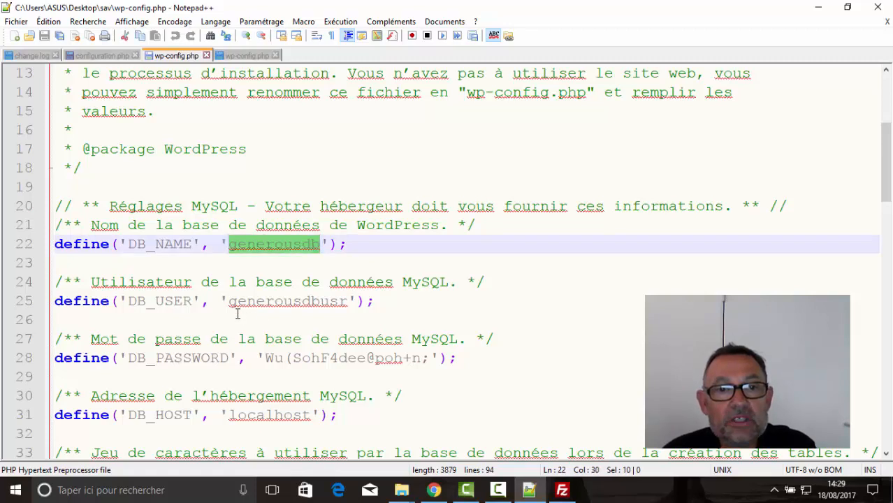
{"action": "left_click_drag", "start_coordinate": [246, 302], "coordinate": [295, 305]}
{"action": "scroll", "coordinate": [302, 308], "scroll_direction": "down", "scroll_amount": 2}
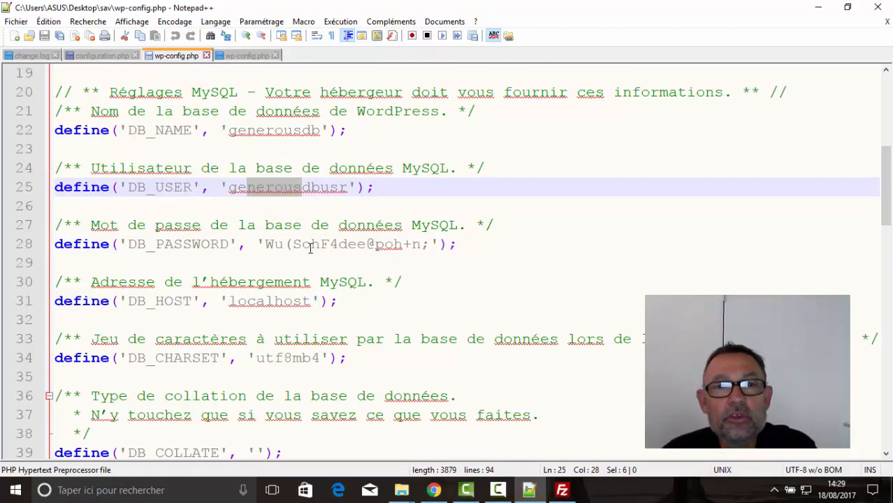
{"action": "left_click_drag", "start_coordinate": [294, 244], "coordinate": [414, 246]}
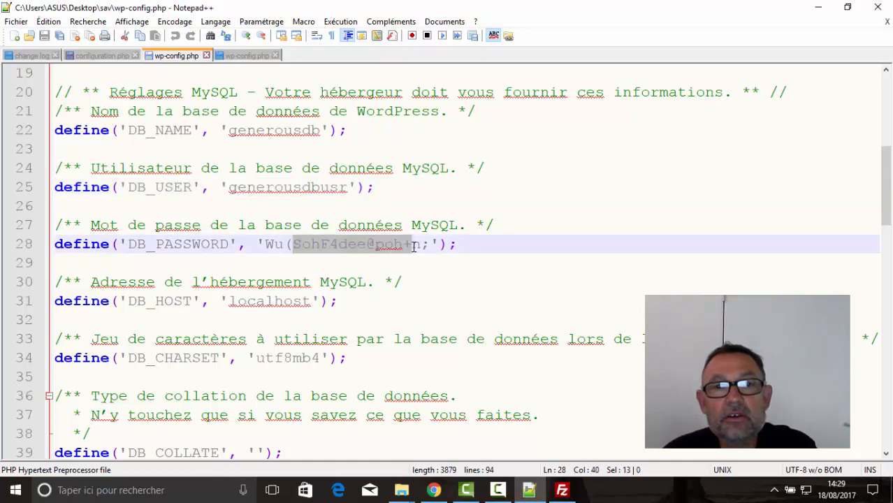
{"action": "scroll", "coordinate": [390, 255], "scroll_direction": "down", "scroll_amount": 3}
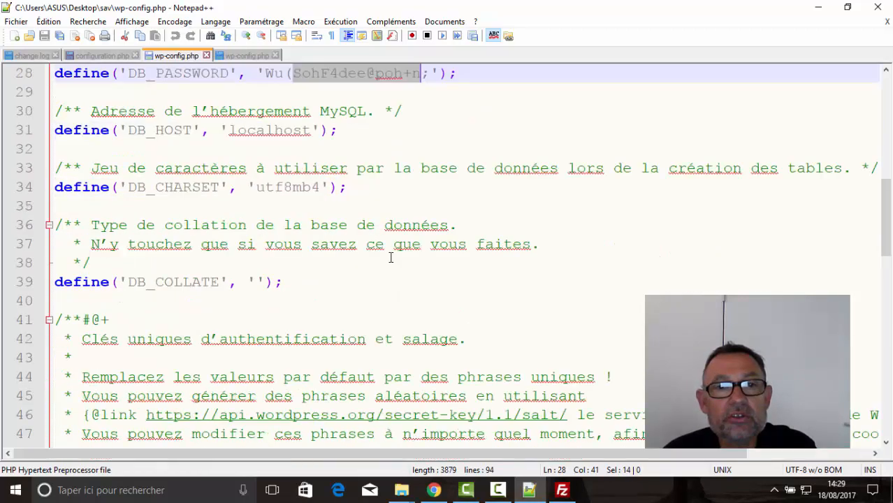
{"action": "scroll", "coordinate": [393, 255], "scroll_direction": "down", "scroll_amount": 3}
{"action": "scroll", "coordinate": [392, 253], "scroll_direction": "up", "scroll_amount": 12}
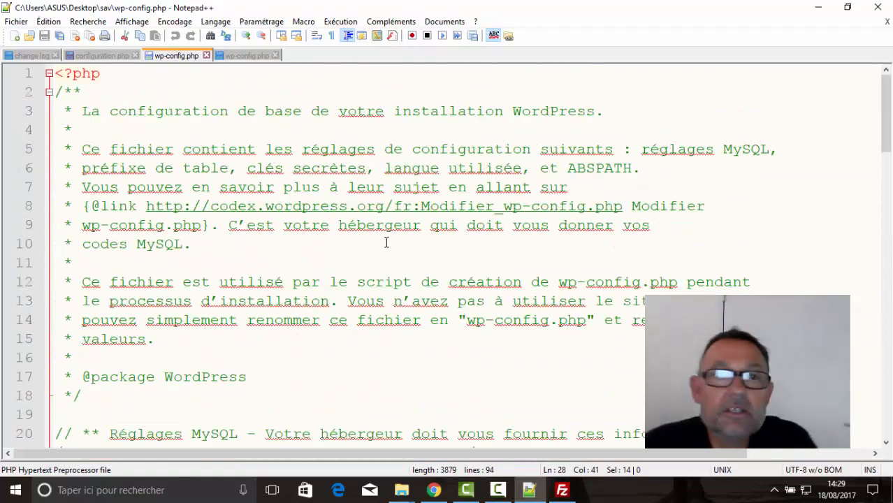
{"action": "left_click", "coordinate": [827, 9]}
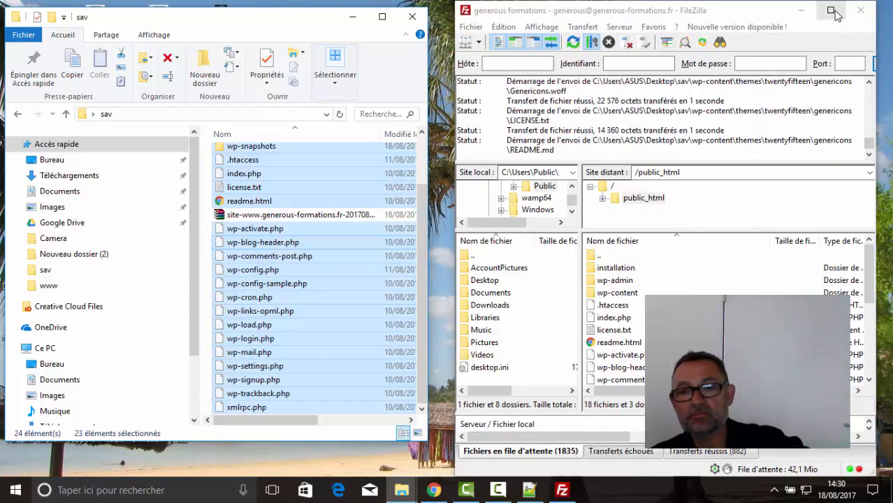
Reopen wp-config.php in Notepad++, examine the database table prefix setting and switch back to FileZilla.
{"action": "left_click", "coordinate": [528, 489]}
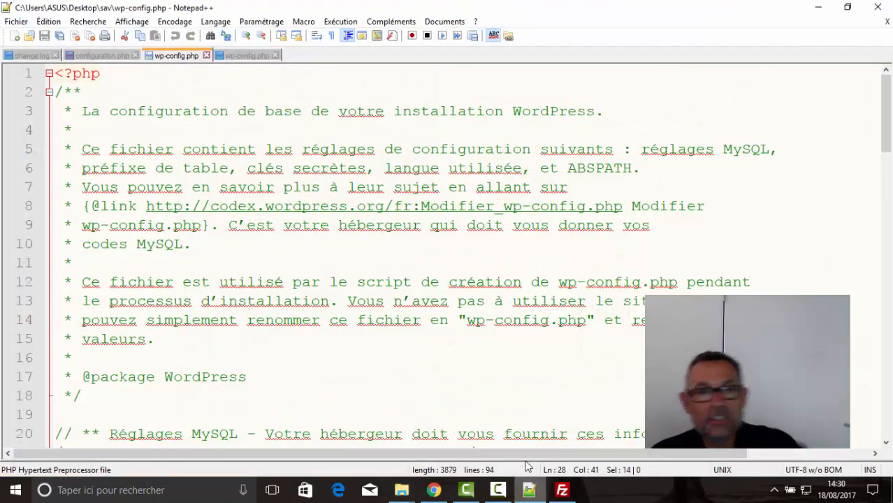
{"action": "scroll", "coordinate": [292, 277], "scroll_direction": "down", "scroll_amount": 4}
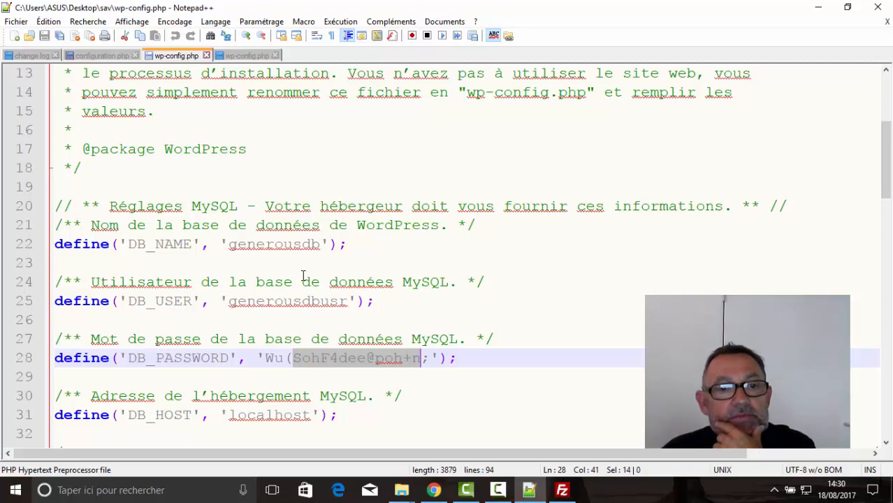
{"action": "scroll", "coordinate": [303, 275], "scroll_direction": "down", "scroll_amount": 2}
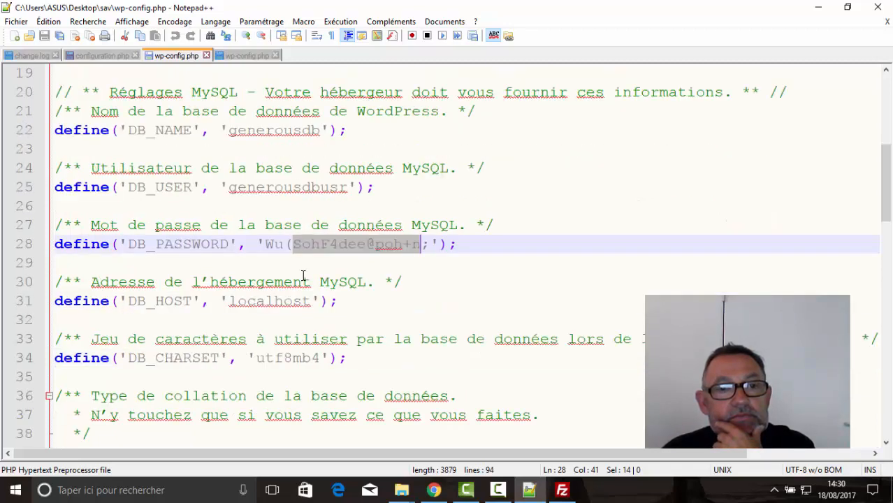
{"action": "scroll", "coordinate": [303, 275], "scroll_direction": "down", "scroll_amount": 2}
{"action": "scroll", "coordinate": [303, 275], "scroll_direction": "down", "scroll_amount": 7}
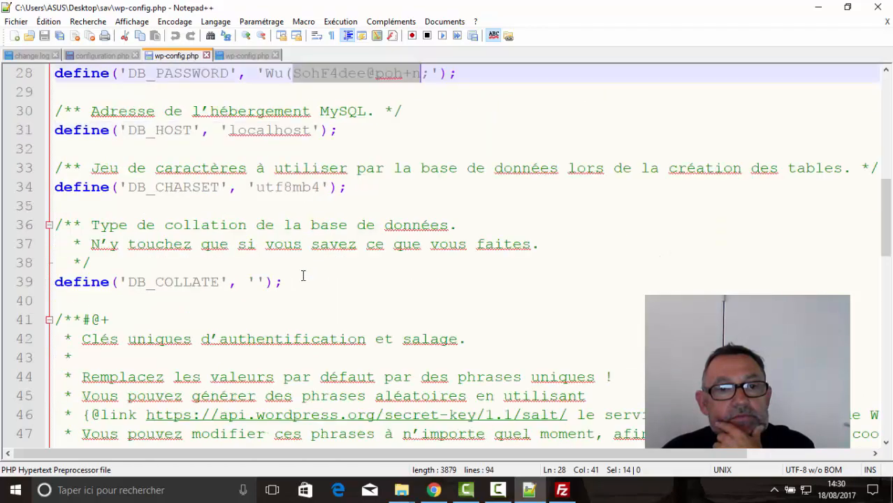
{"action": "scroll", "coordinate": [304, 274], "scroll_direction": "down", "scroll_amount": 8}
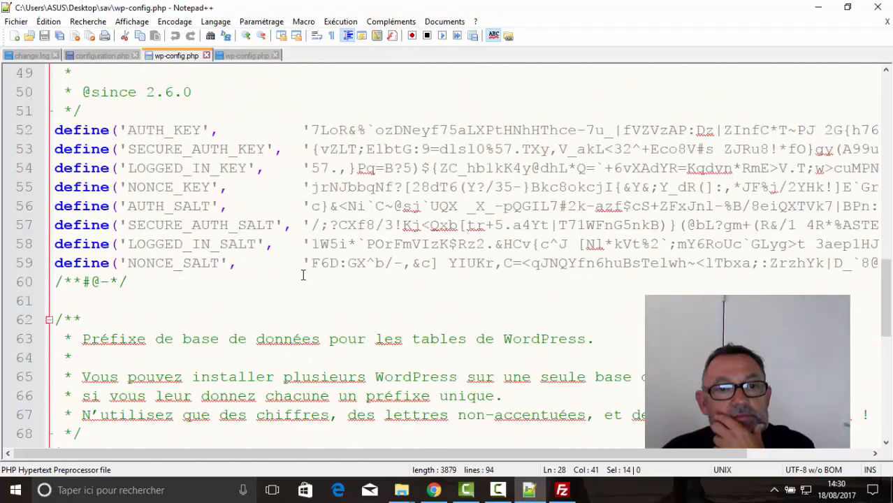
{"action": "scroll", "coordinate": [303, 274], "scroll_direction": "up", "scroll_amount": 3}
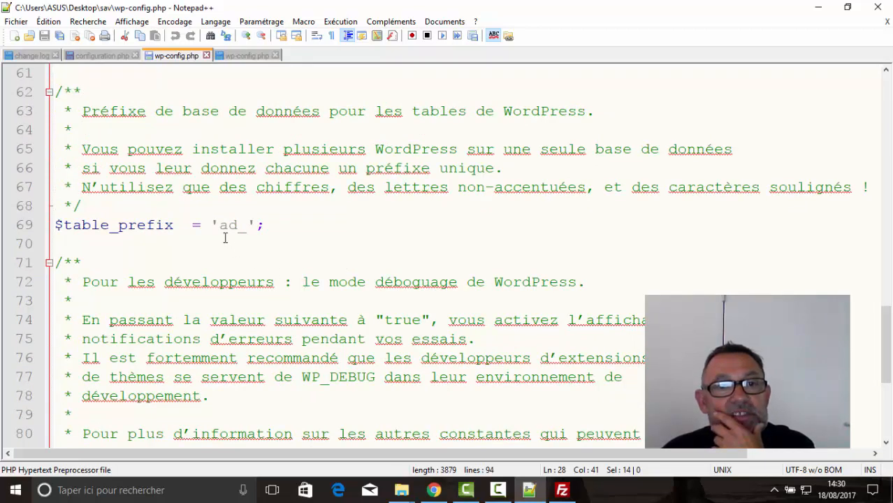
{"action": "left_click_drag", "start_coordinate": [219, 225], "coordinate": [247, 225]}
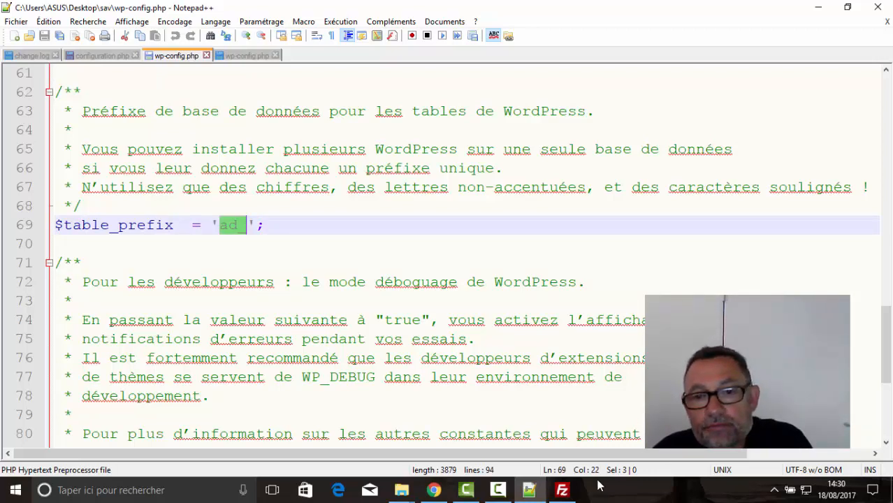
{"action": "left_click", "coordinate": [562, 489]}
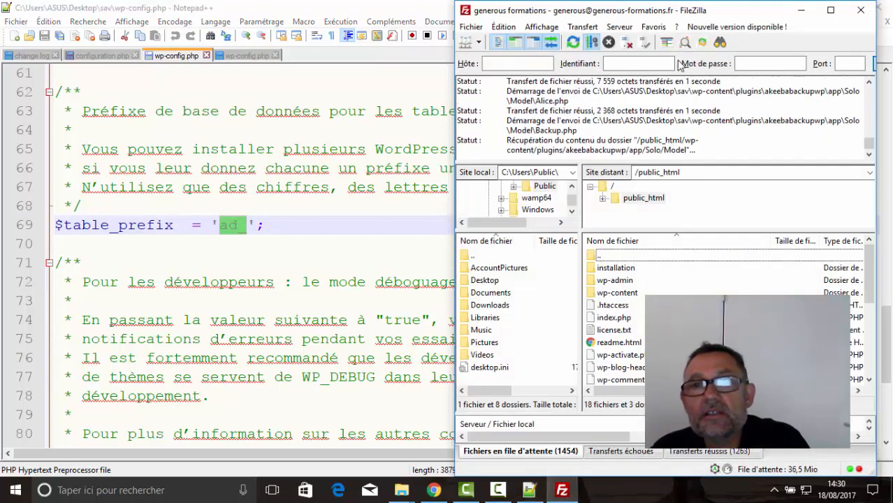
Maximize FileZilla, wait for the upload to finish, and check the failed transfers and the server's public_html contents.
{"action": "left_click_drag", "start_coordinate": [739, 18], "coordinate": [514, 23]}
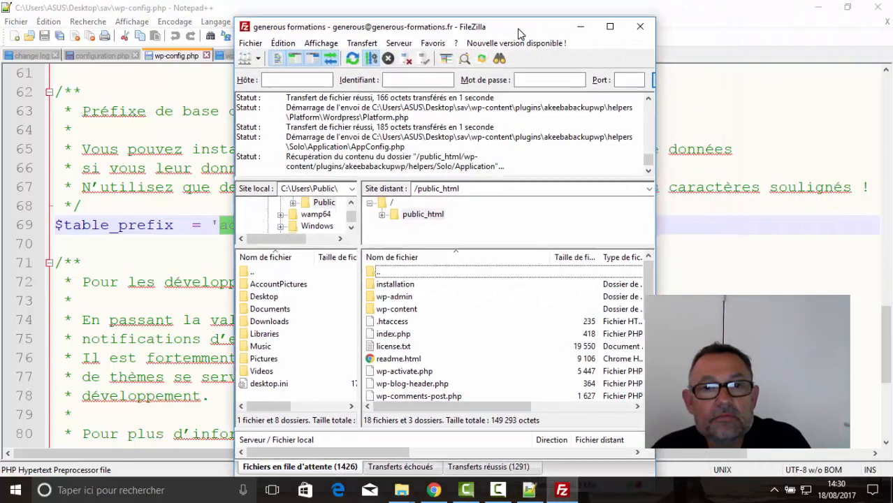
{"action": "left_click", "coordinate": [608, 26]}
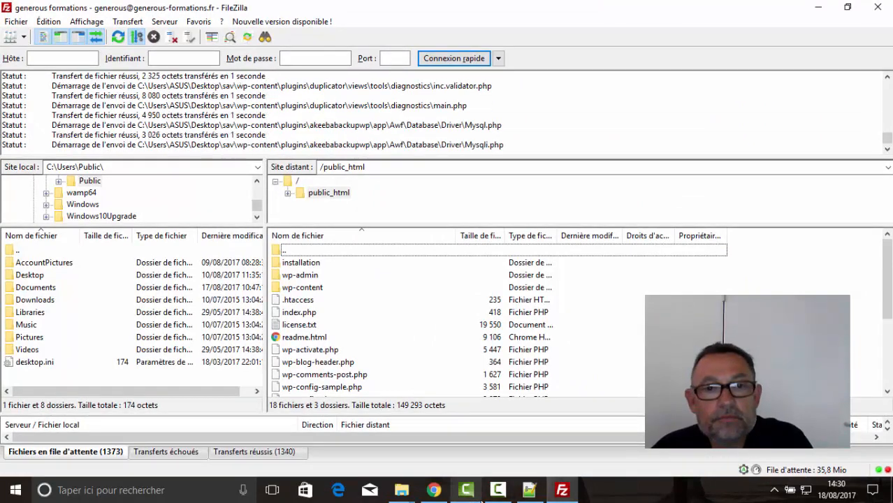
{"action": "mouse_move", "coordinate": [499, 493]}
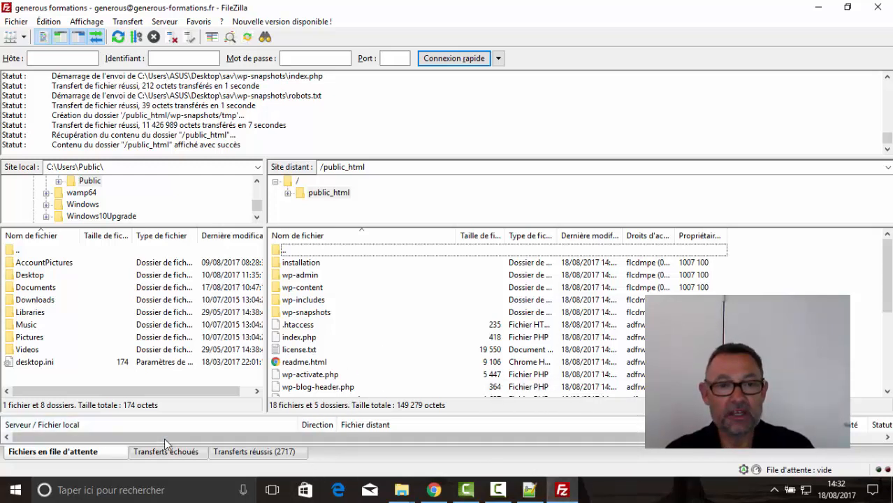
{"action": "left_click", "coordinate": [189, 453]}
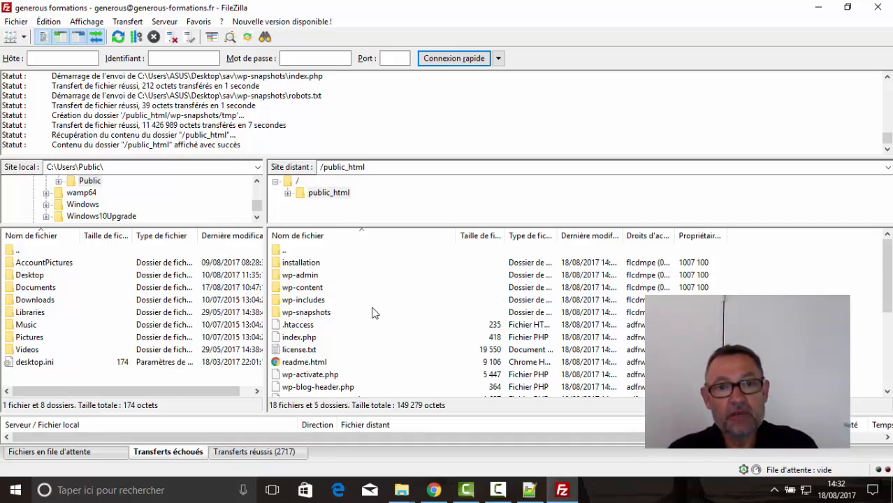
{"action": "scroll", "coordinate": [374, 315], "scroll_direction": "down", "scroll_amount": 4}
{"action": "scroll", "coordinate": [373, 319], "scroll_direction": "up", "scroll_amount": 4}
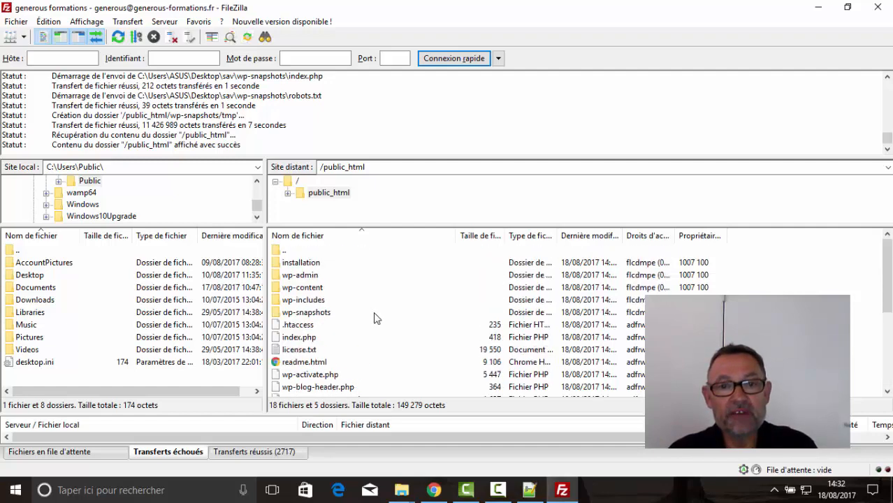
{"action": "left_click", "coordinate": [436, 491]}
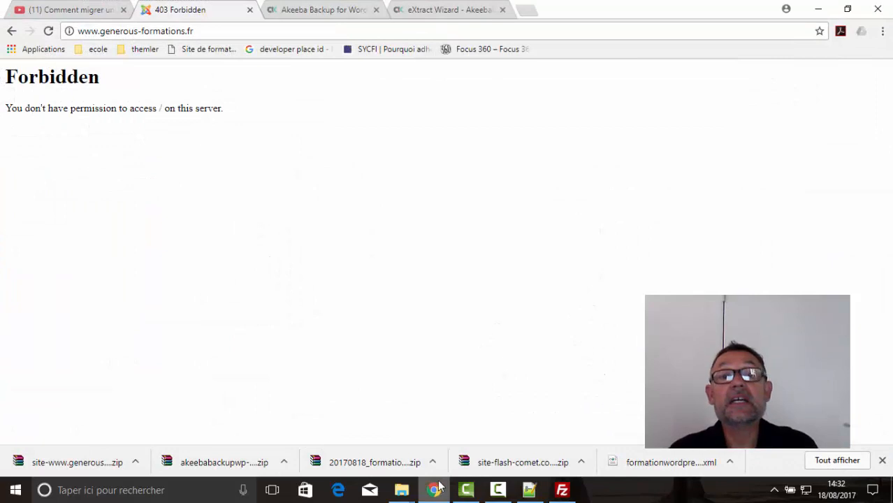
{"action": "left_click", "coordinate": [53, 34]}
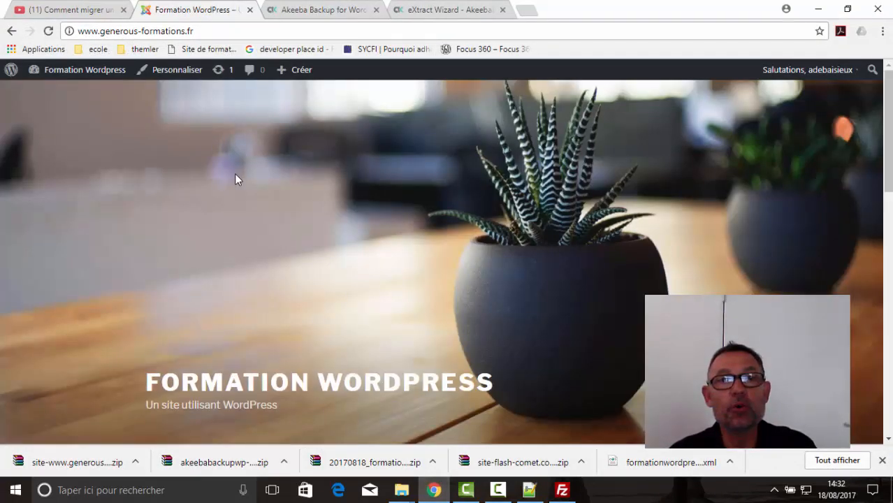
{"action": "scroll", "coordinate": [234, 179], "scroll_direction": "down", "scroll_amount": 5}
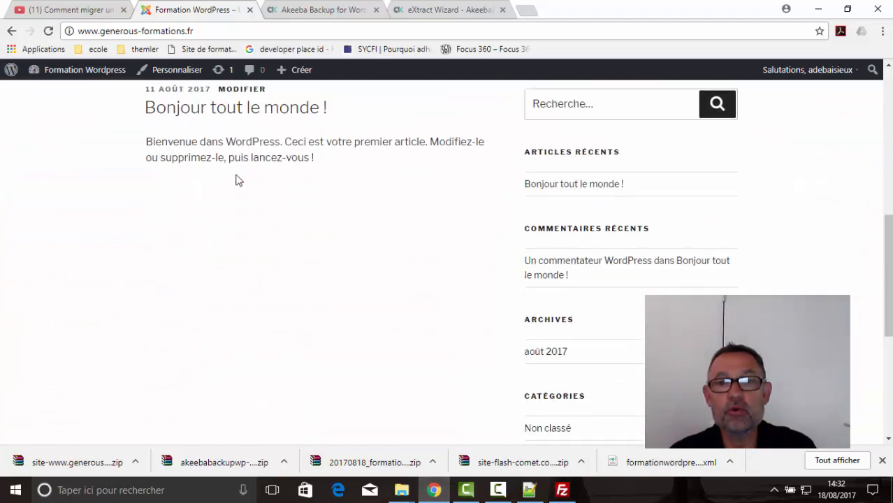
{"action": "scroll", "coordinate": [237, 180], "scroll_direction": "down", "scroll_amount": 4}
{"action": "scroll", "coordinate": [236, 180], "scroll_direction": "up", "scroll_amount": 10}
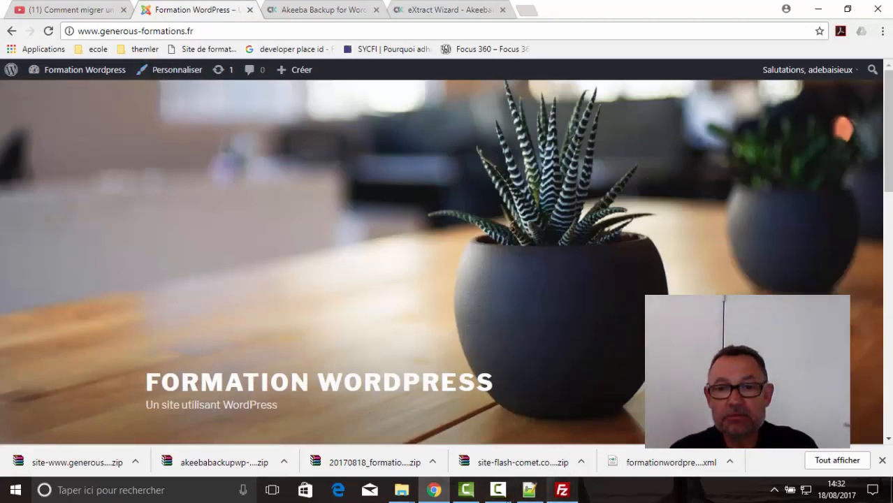
Locate the installation folder in FileZilla's public_html listing and add /installation/ to the site address in Chrome.
{"action": "left_click", "coordinate": [561, 491]}
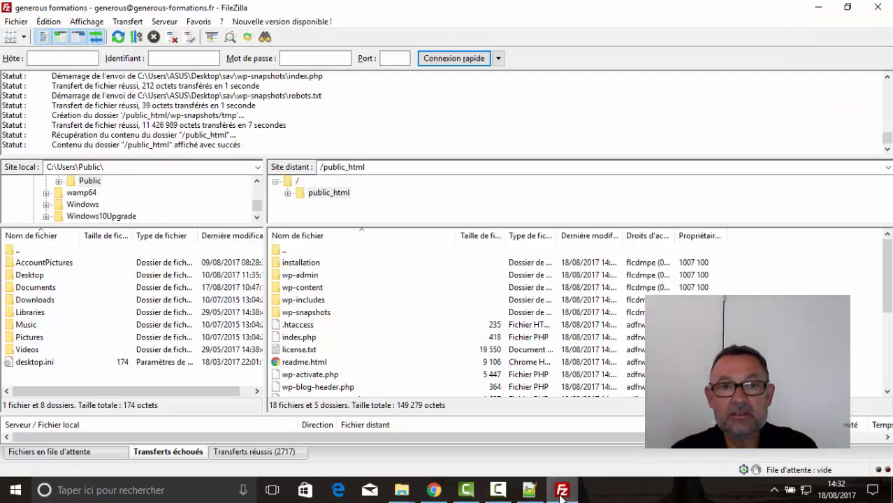
{"action": "left_click", "coordinate": [308, 264]}
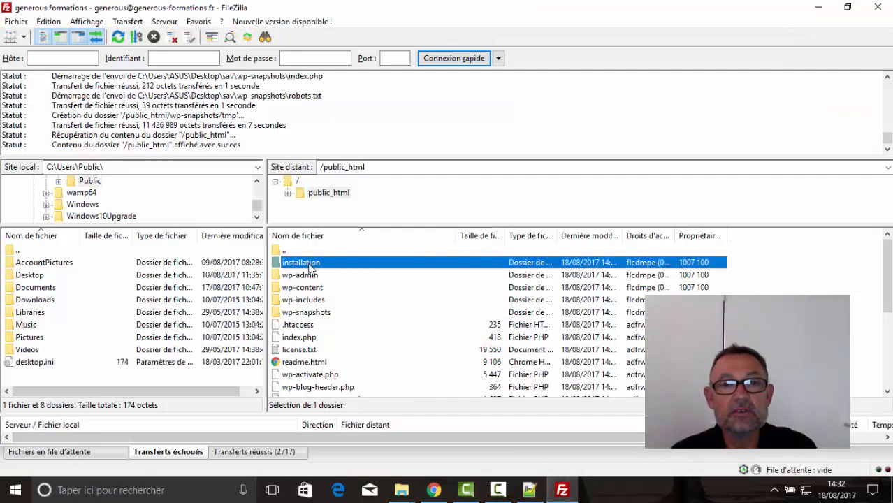
{"action": "left_click", "coordinate": [564, 494]}
{"action": "left_click", "coordinate": [228, 35]}
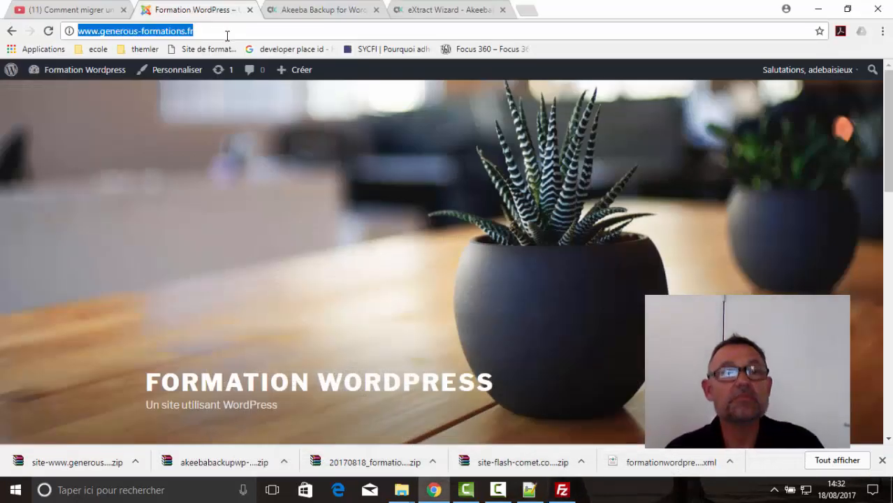
{"action": "left_click", "coordinate": [228, 35]}
{"action": "type", "text": "/"}
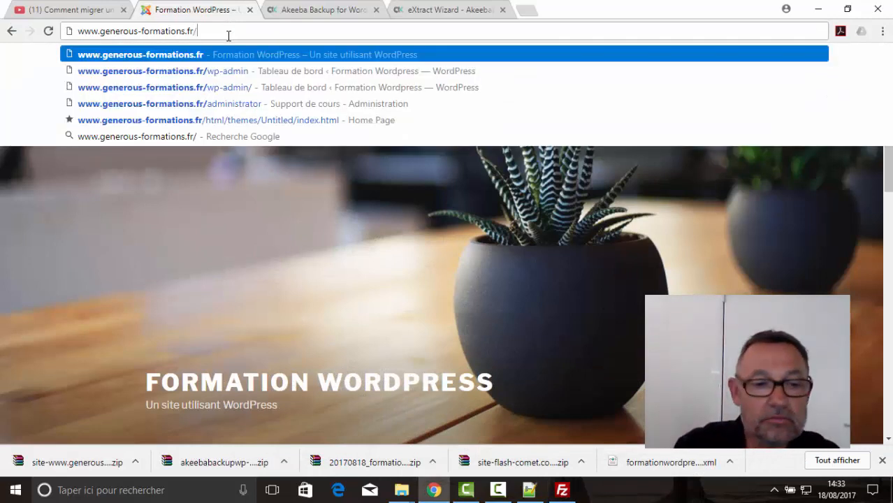
{"action": "type", "text": "inst"}
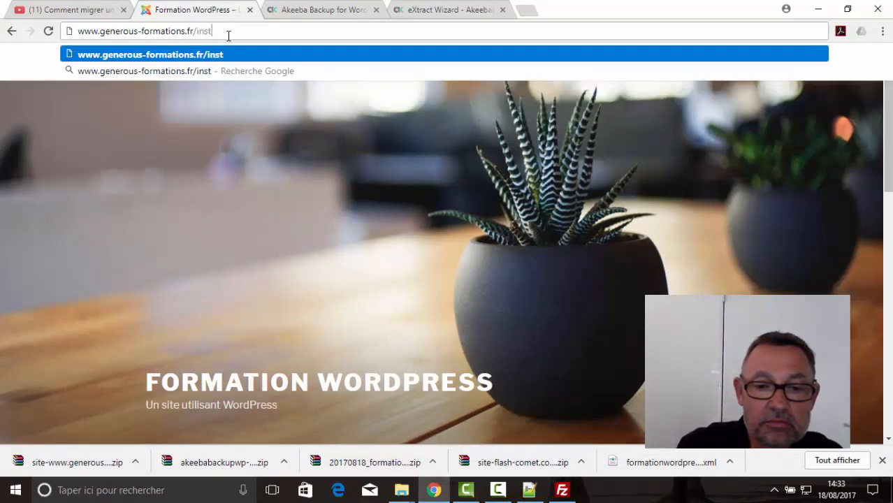
{"action": "type", "text": "allat"}
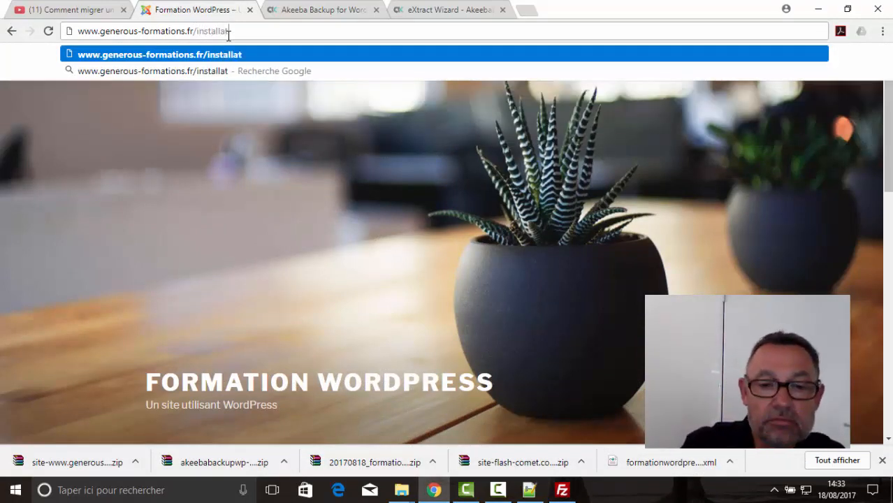
{"action": "type", "text": "ion"}
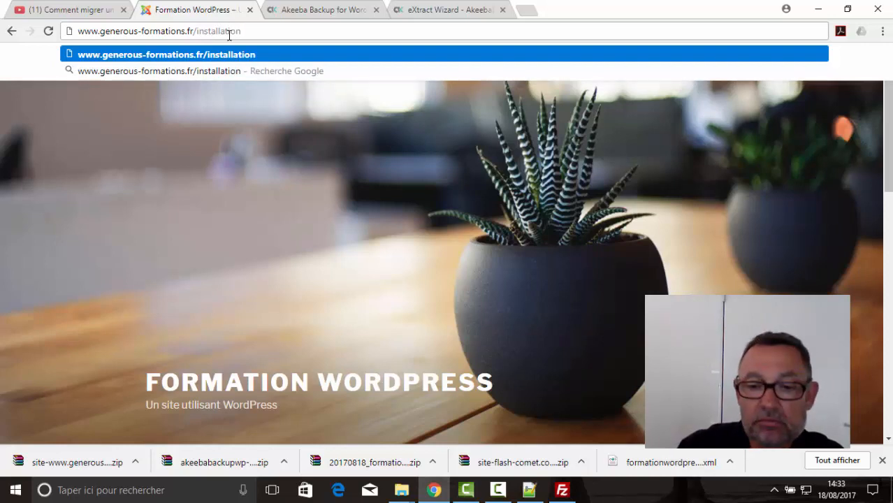
{"action": "type", "text": "/"}
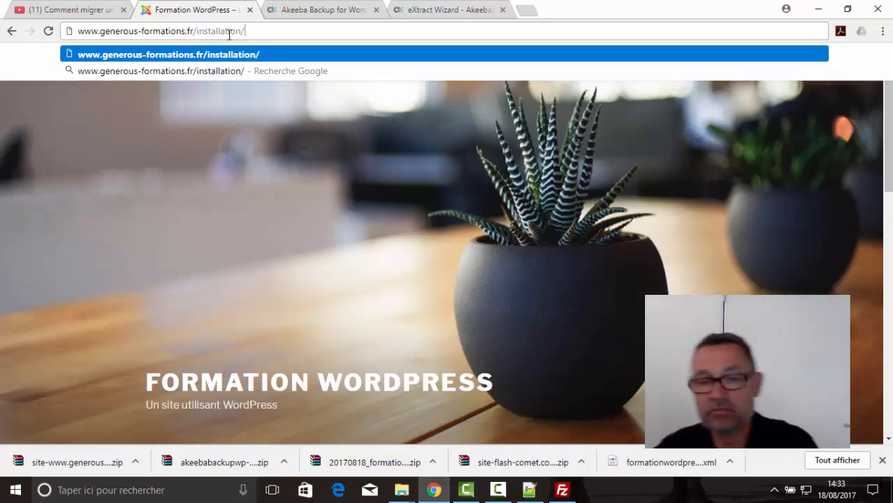
{"action": "left_click", "coordinate": [561, 491]}
{"action": "double_click", "coordinate": [299, 264]}
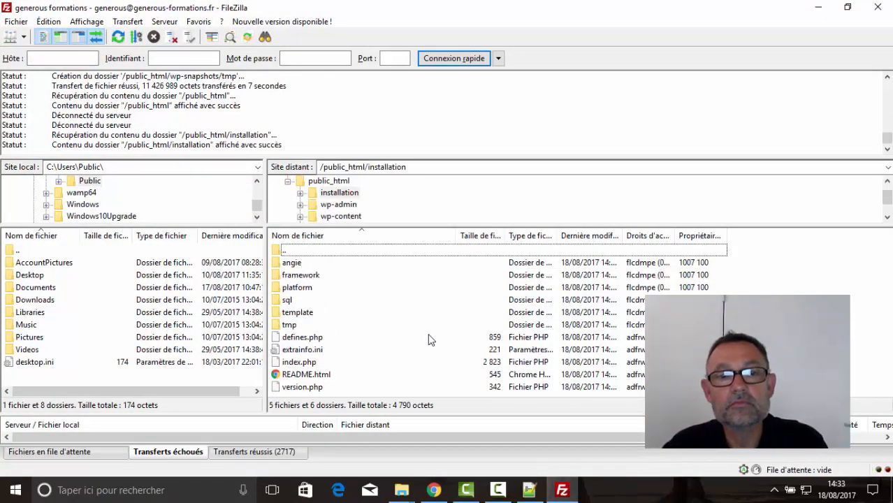
{"action": "left_click", "coordinate": [433, 490]}
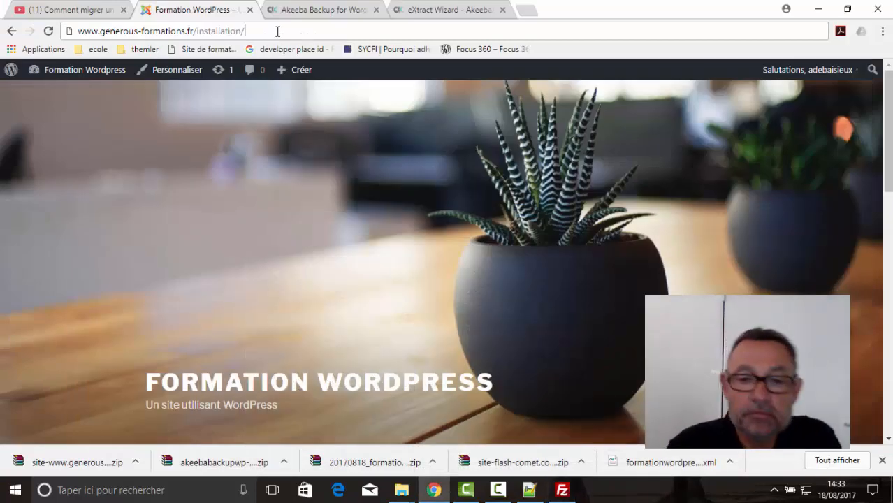
{"action": "type", "text": "index"}
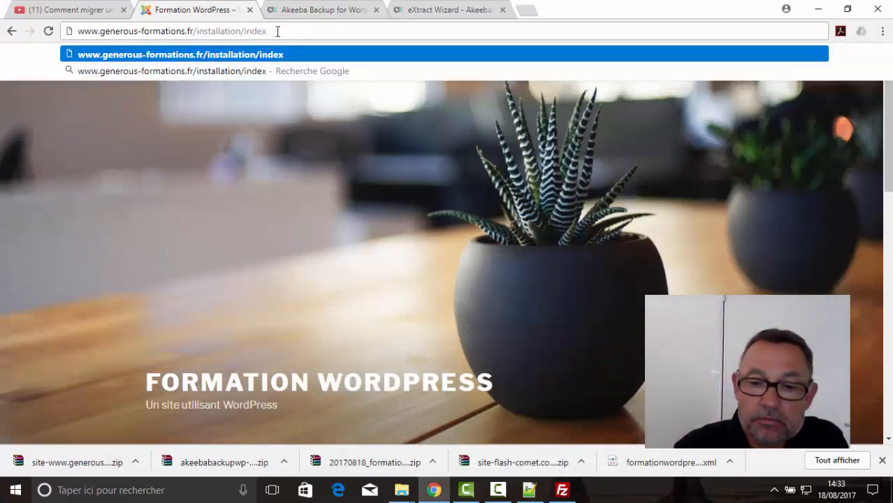
{"action": "type", "text": "."}
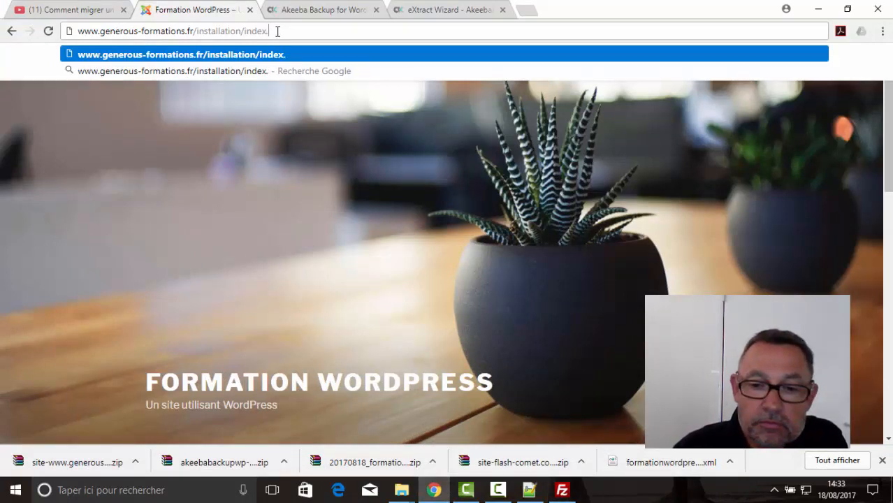
{"action": "type", "text": "php"}
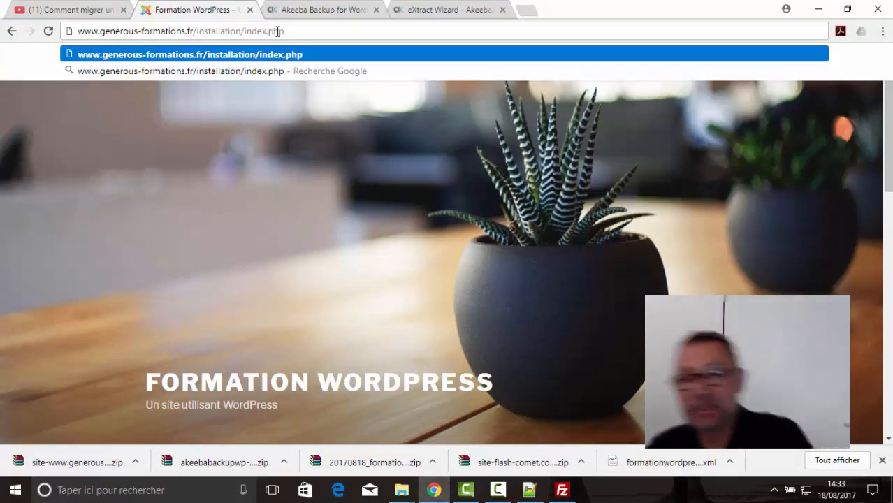
{"action": "key", "text": "Return"}
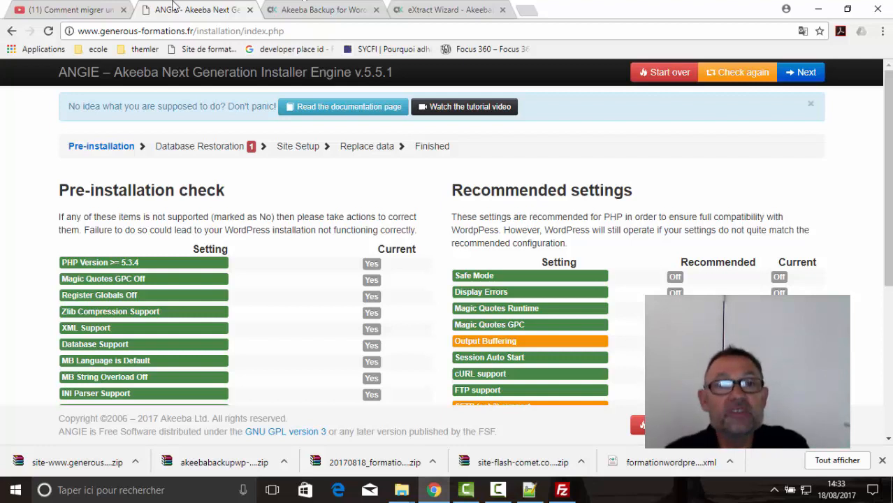
Compare the installation/index.php part of the address with the server's installation folder in FileZilla, and return to Chrome.
{"action": "left_click_drag", "start_coordinate": [197, 31], "coordinate": [346, 41]}
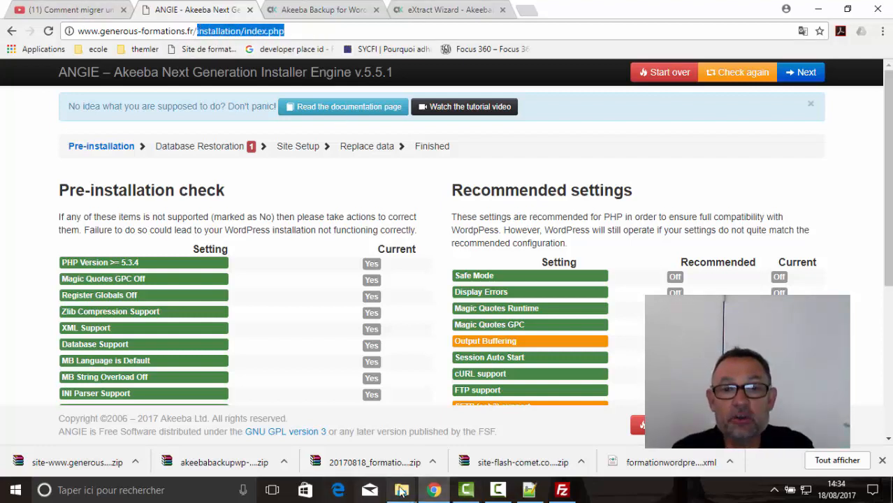
{"action": "left_click", "coordinate": [561, 489]}
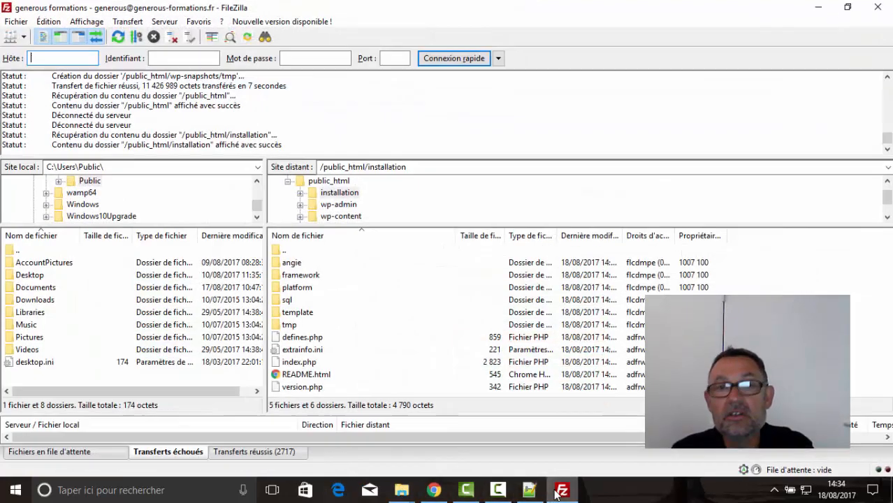
{"action": "double_click", "coordinate": [283, 249]}
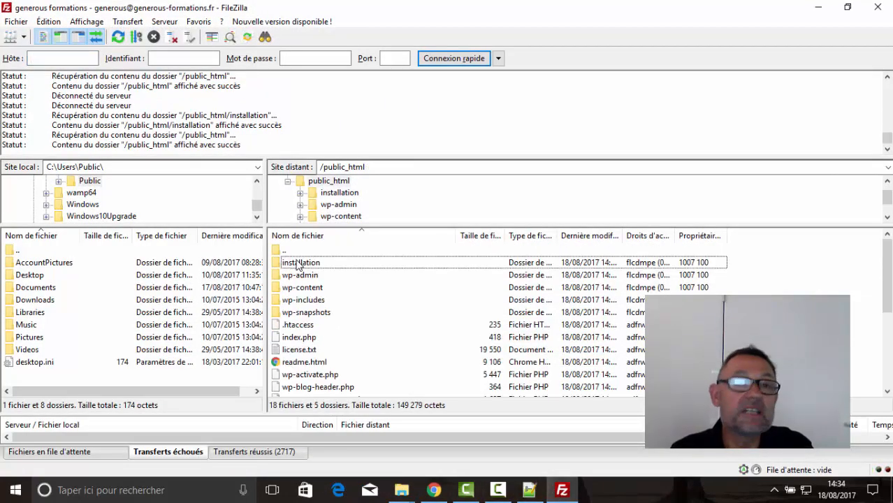
{"action": "double_click", "coordinate": [298, 263]}
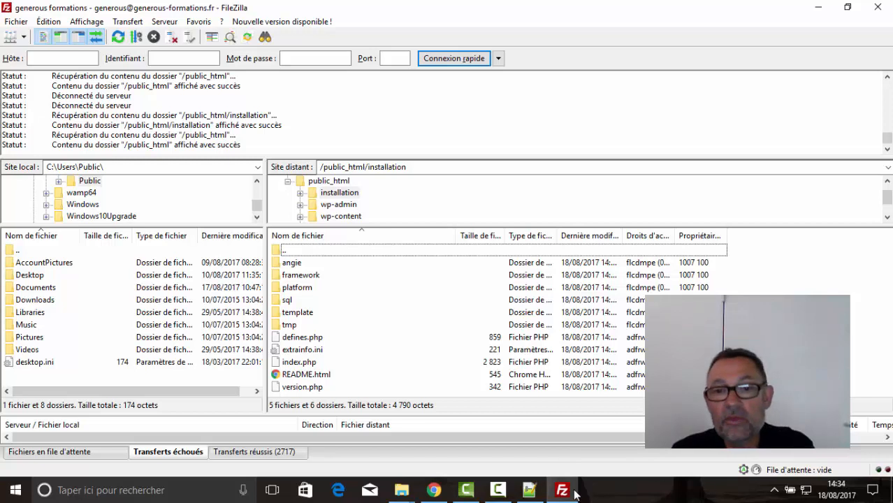
{"action": "left_click", "coordinate": [434, 490]}
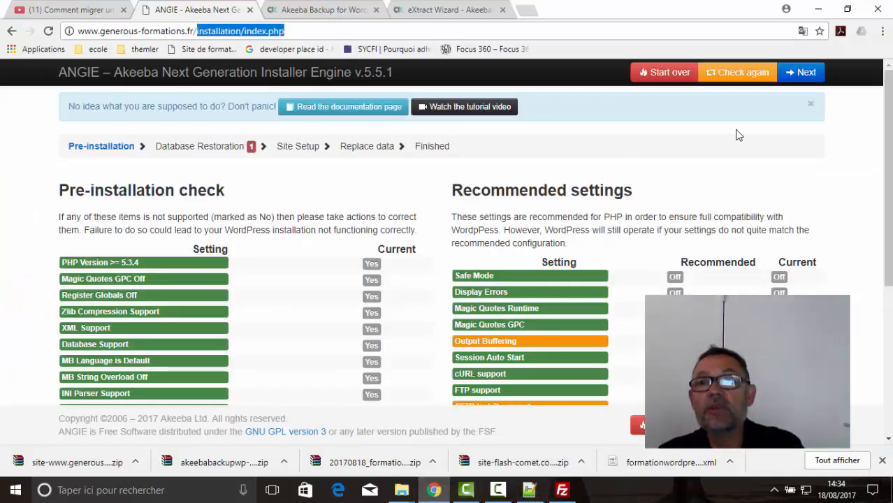
Review the ANGIE pre-installation check and proceed to the Database Restoration page.
{"action": "scroll", "coordinate": [739, 137], "scroll_direction": "down", "scroll_amount": 4}
{"action": "scroll", "coordinate": [740, 139], "scroll_direction": "up", "scroll_amount": 4}
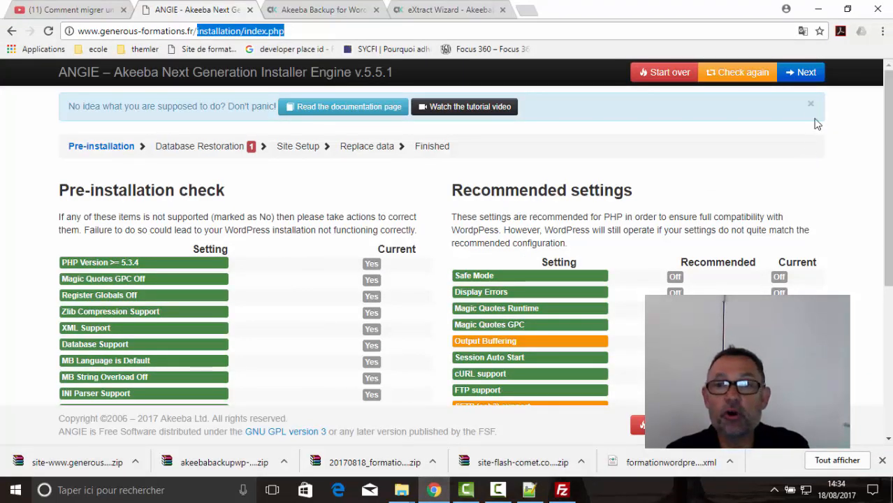
{"action": "left_click", "coordinate": [807, 73]}
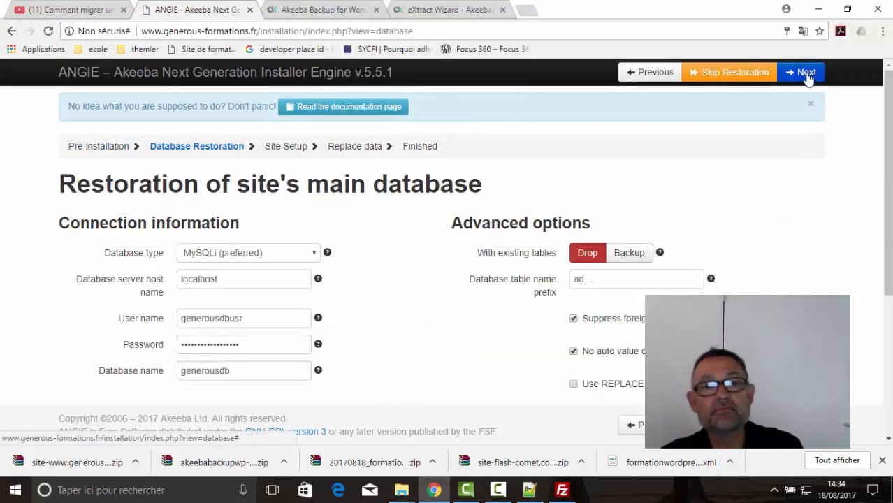
Examine the available database types and the database server host name in the restoration's connection information.
{"action": "left_click", "coordinate": [268, 261]}
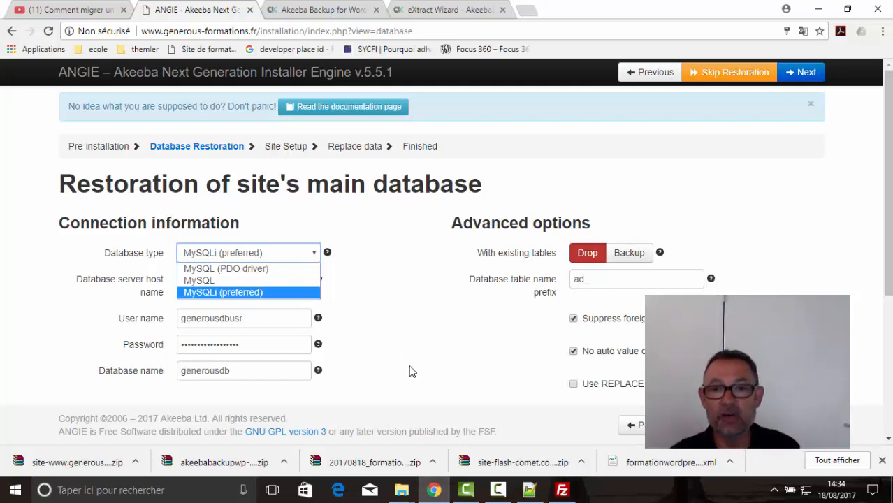
{"action": "left_click", "coordinate": [561, 491]}
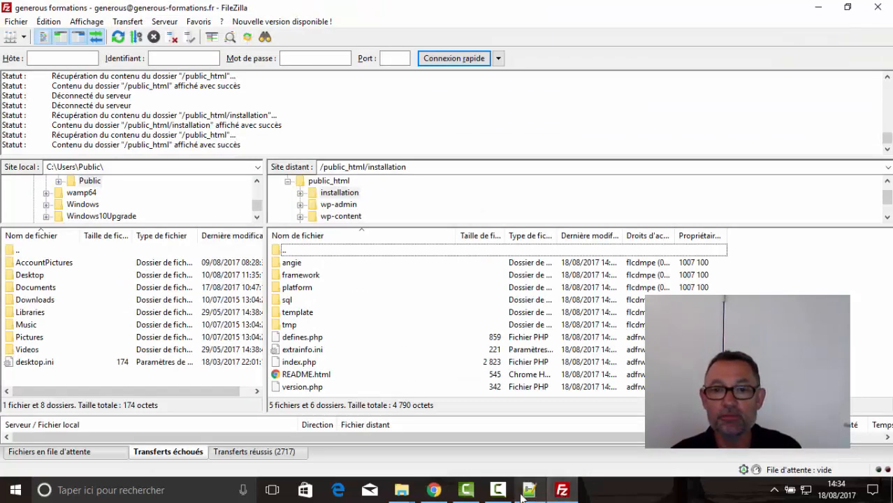
{"action": "left_click", "coordinate": [499, 491]}
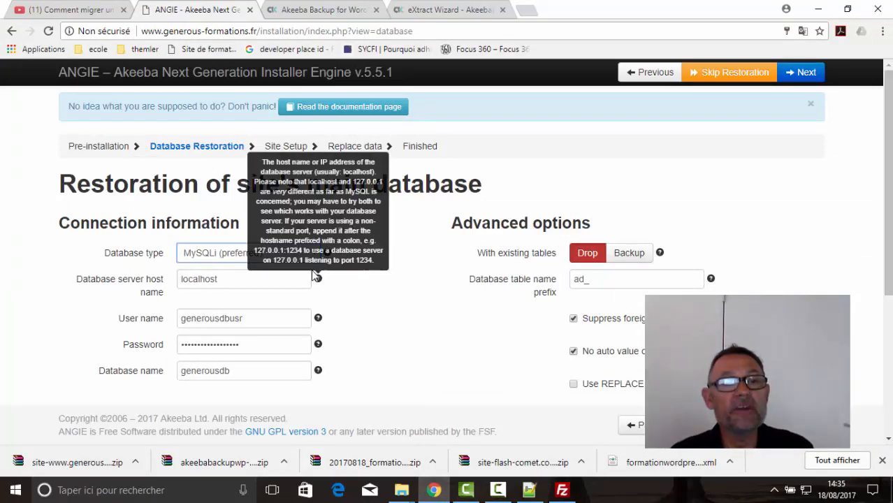
{"action": "left_click", "coordinate": [234, 278]}
{"action": "left_click_drag", "start_coordinate": [234, 278], "coordinate": [183, 279]}
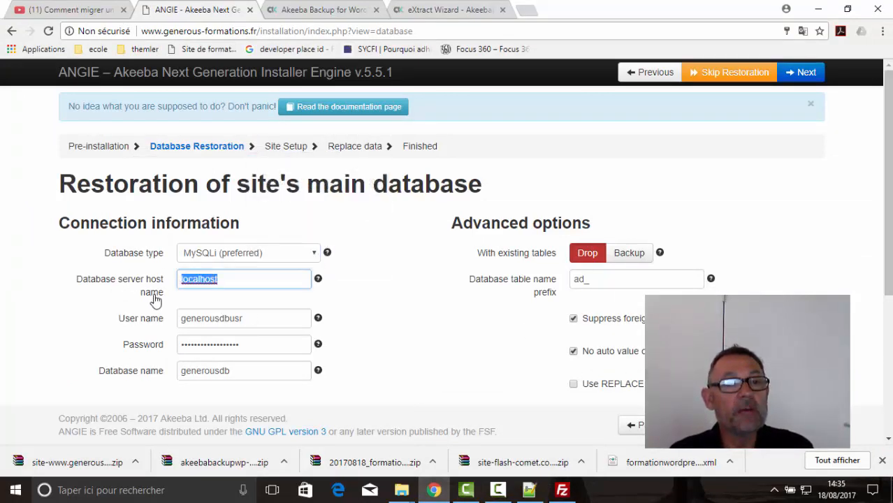
{"action": "left_click", "coordinate": [227, 278]}
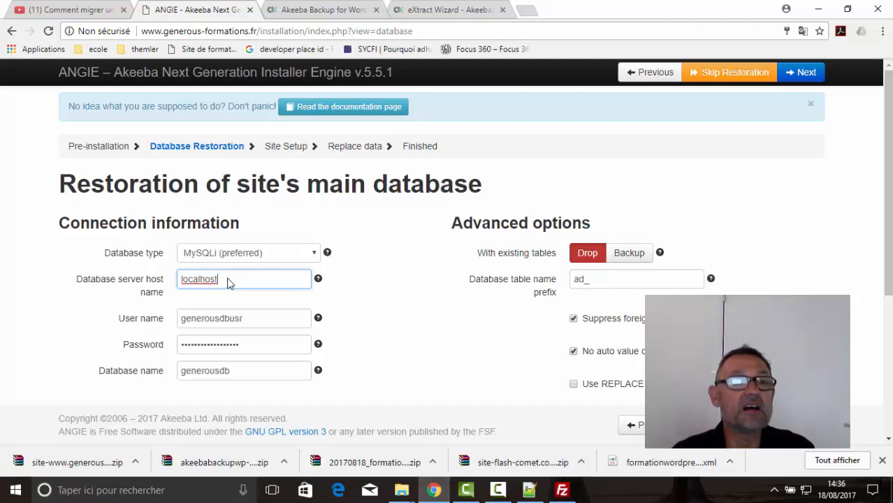
Review the database user name and password fields in the restoration's connection information.
{"action": "scroll", "coordinate": [248, 317], "scroll_direction": "down", "scroll_amount": 1}
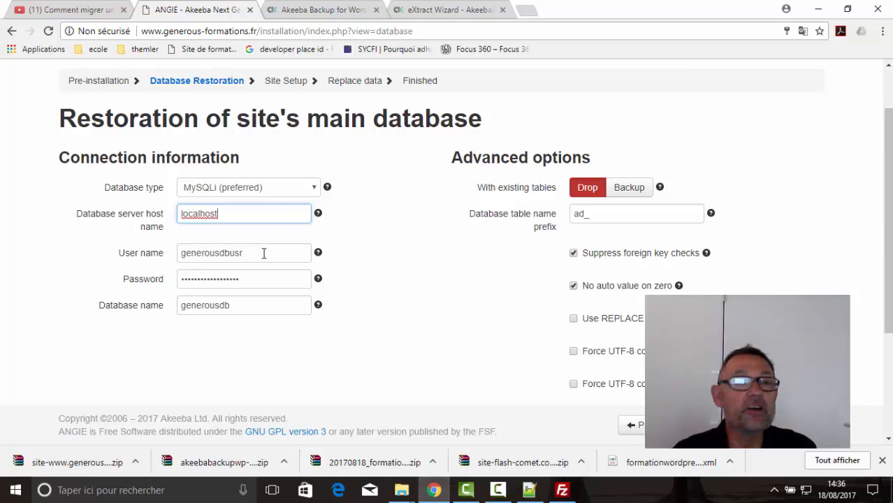
{"action": "left_click_drag", "start_coordinate": [263, 253], "coordinate": [166, 267]}
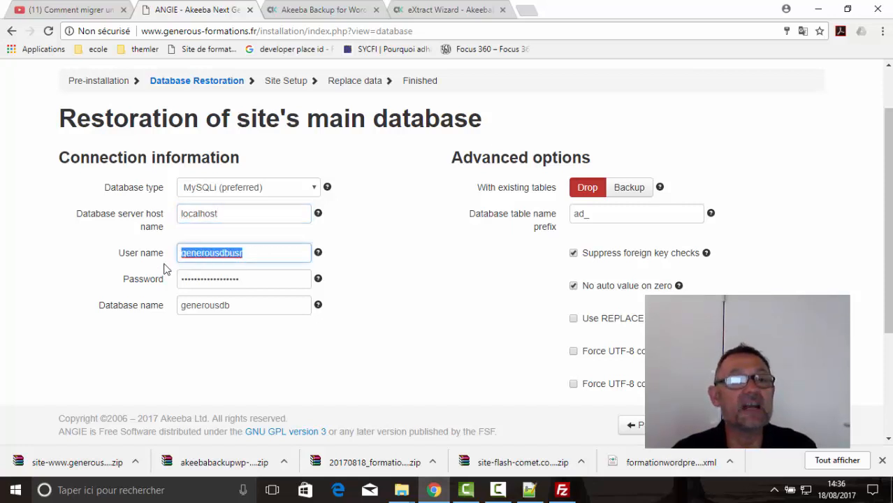
{"action": "left_click", "coordinate": [389, 273]}
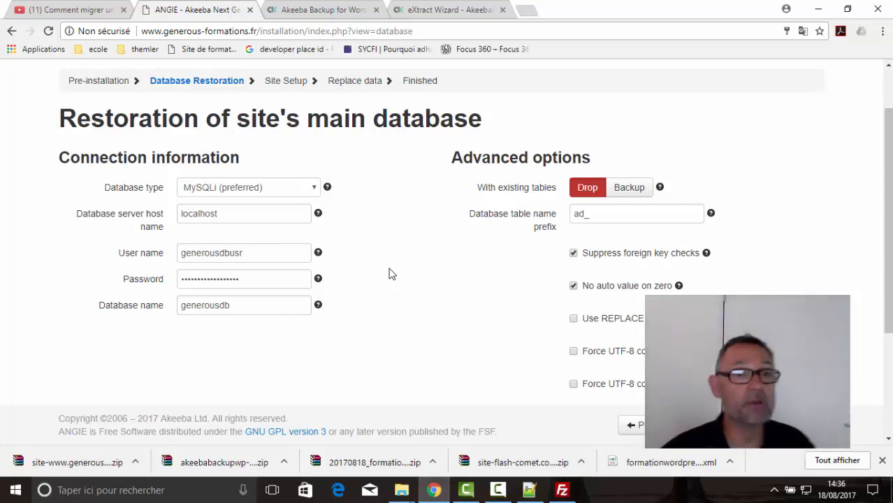
{"action": "double_click", "coordinate": [267, 278]}
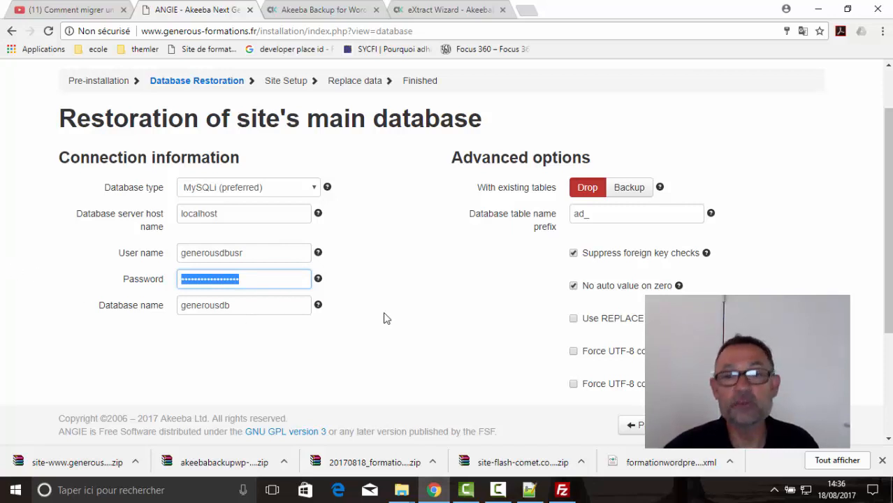
Check the database table name prefix in the restoration's advanced options.
{"action": "left_click_drag", "start_coordinate": [598, 215], "coordinate": [563, 225]}
{"action": "left_click", "coordinate": [606, 217]}
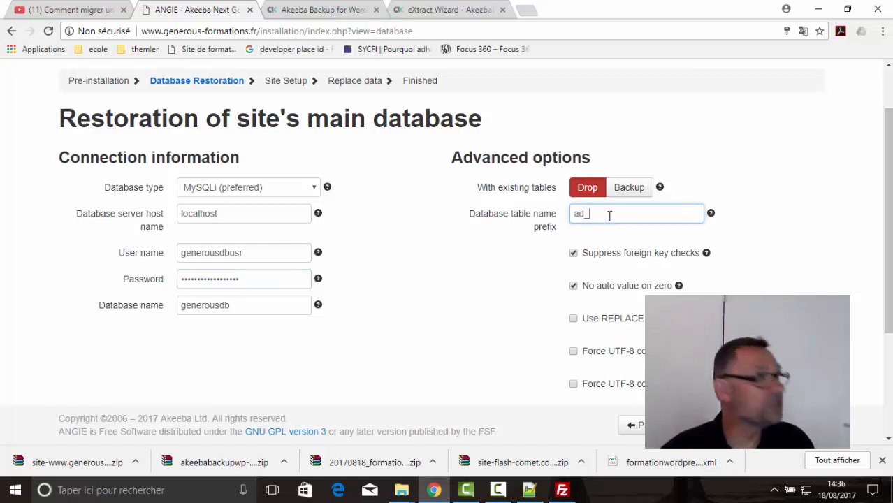
{"action": "left_click_drag", "start_coordinate": [609, 216], "coordinate": [574, 216]}
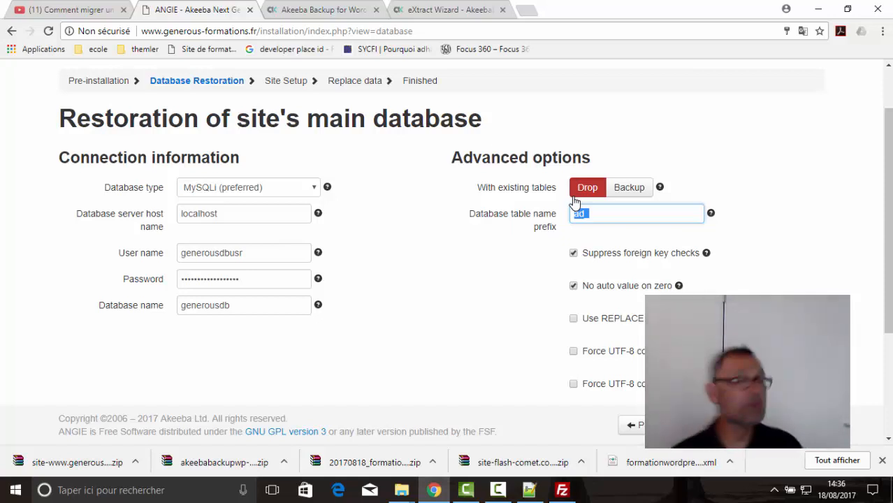
{"action": "left_click", "coordinate": [603, 213]}
{"action": "type", "text": "_"}
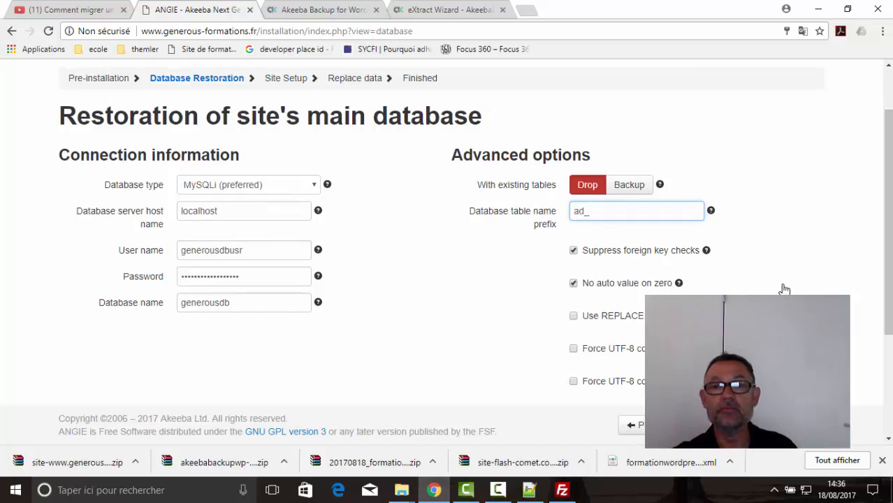
Start restoring the site's main database with the current settings, accepting the risk of a password containing special characters.
{"action": "scroll", "coordinate": [783, 288], "scroll_direction": "down", "scroll_amount": 2}
{"action": "scroll", "coordinate": [782, 285], "scroll_direction": "down", "scroll_amount": 1}
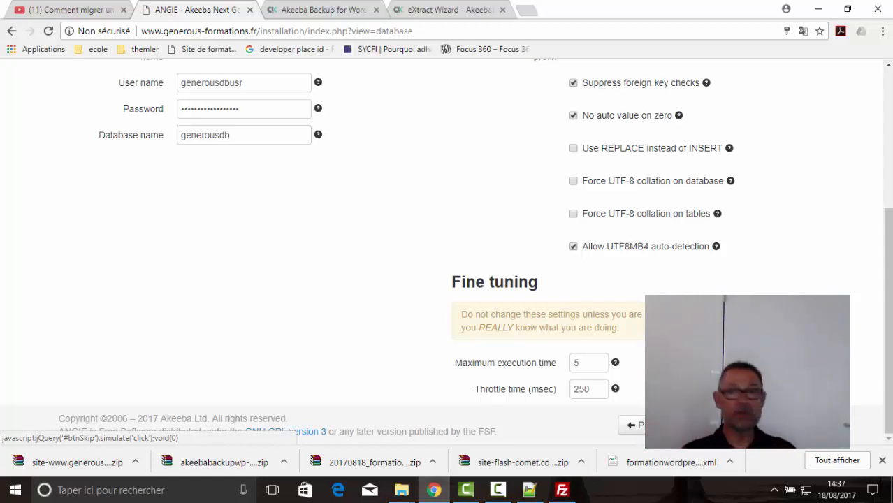
{"action": "left_click", "coordinate": [801, 424]}
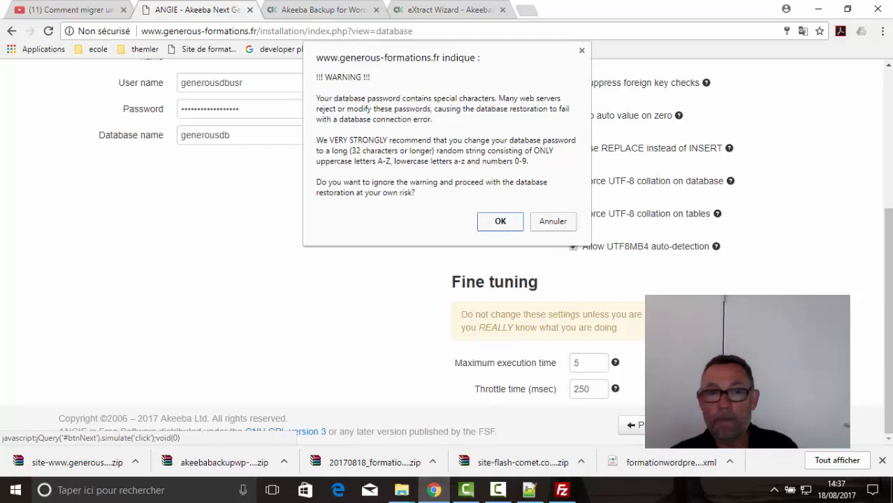
{"action": "left_click", "coordinate": [500, 221]}
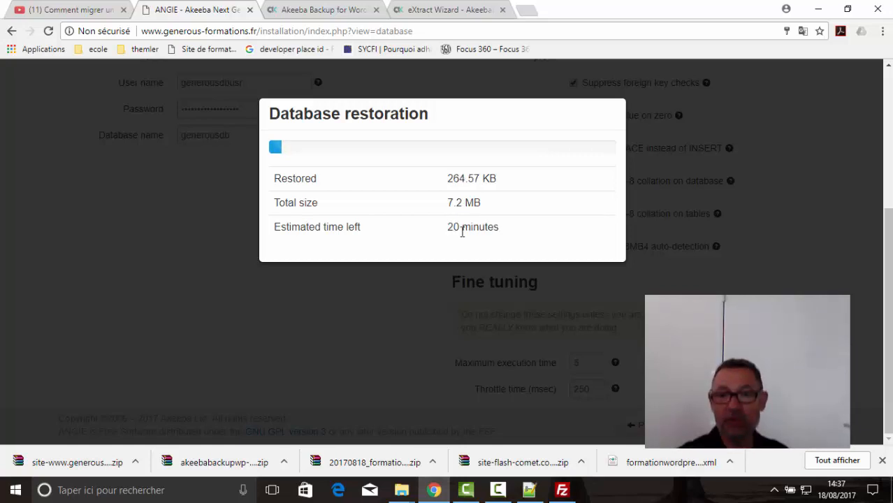
{"action": "left_click", "coordinate": [566, 493]}
{"action": "left_click", "coordinate": [566, 493]}
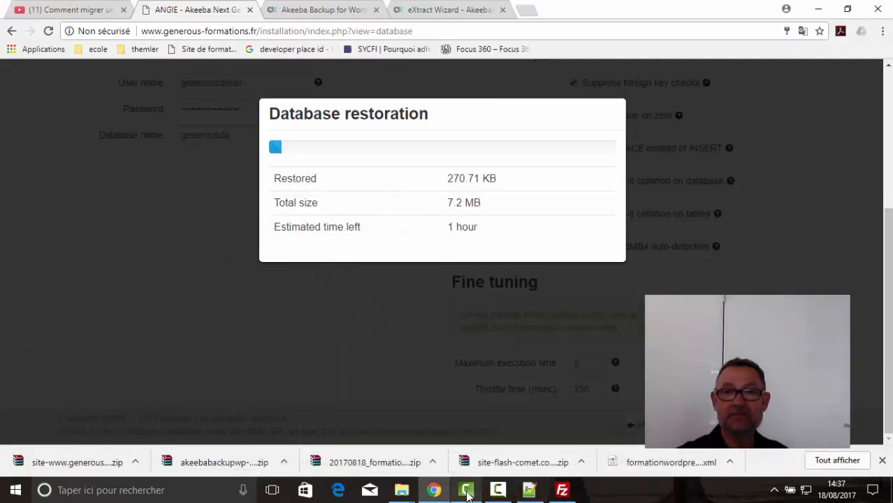
{"action": "left_click", "coordinate": [466, 490]}
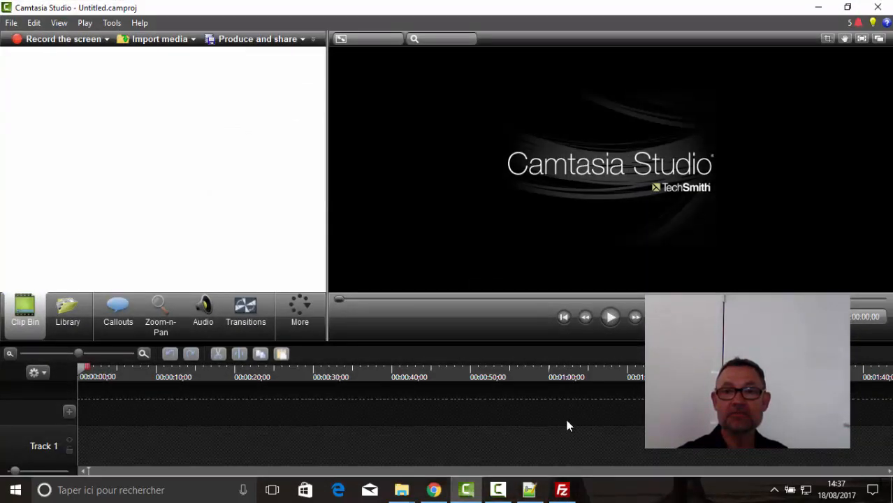
{"action": "left_click", "coordinate": [818, 7]}
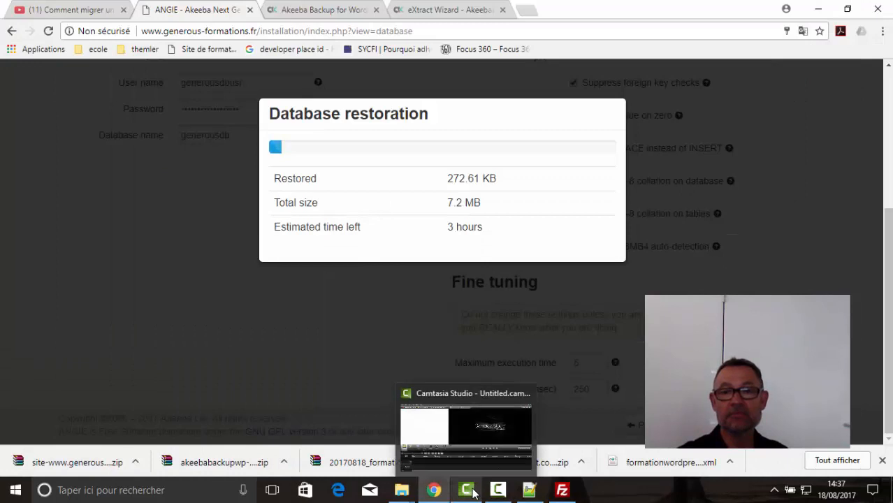
{"action": "left_click", "coordinate": [498, 491]}
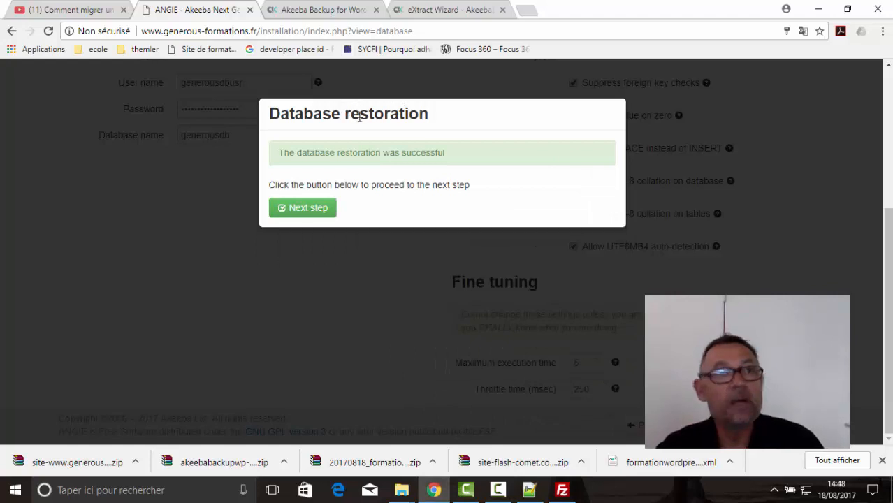
Continue from the database restoration to Site Setup and accept its existing site parameters.
{"action": "left_click", "coordinate": [299, 209]}
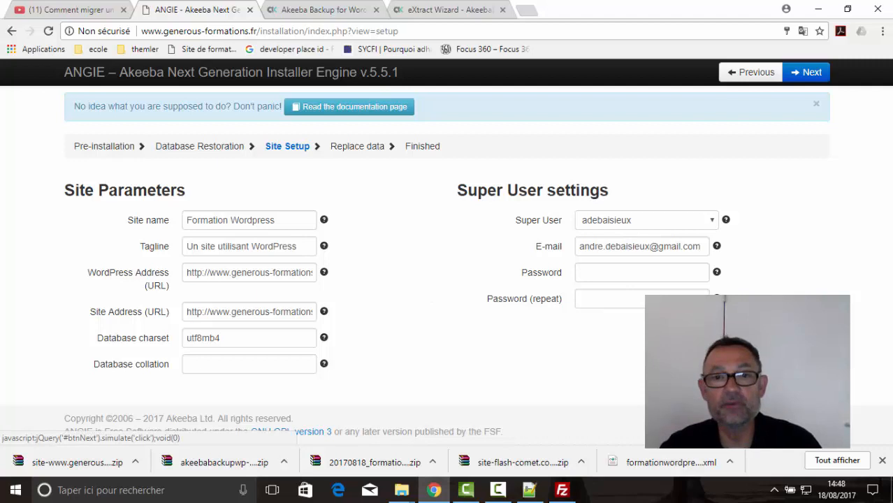
{"action": "left_click", "coordinate": [806, 72]}
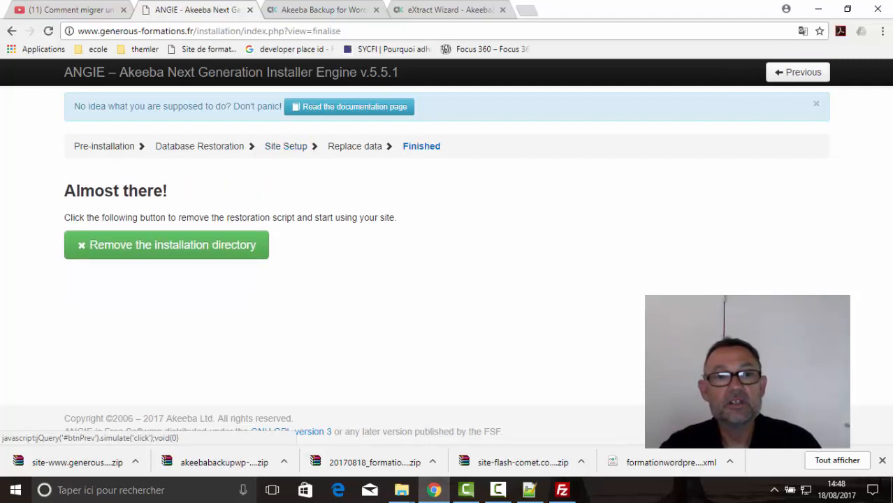
Remove the installation directory and open the restored site's front-end.
{"action": "left_click", "coordinate": [170, 240]}
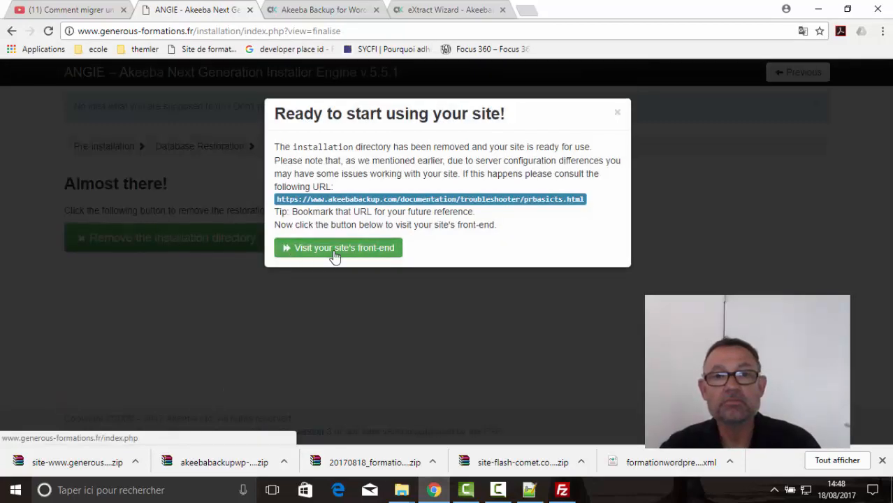
{"action": "left_click", "coordinate": [335, 250]}
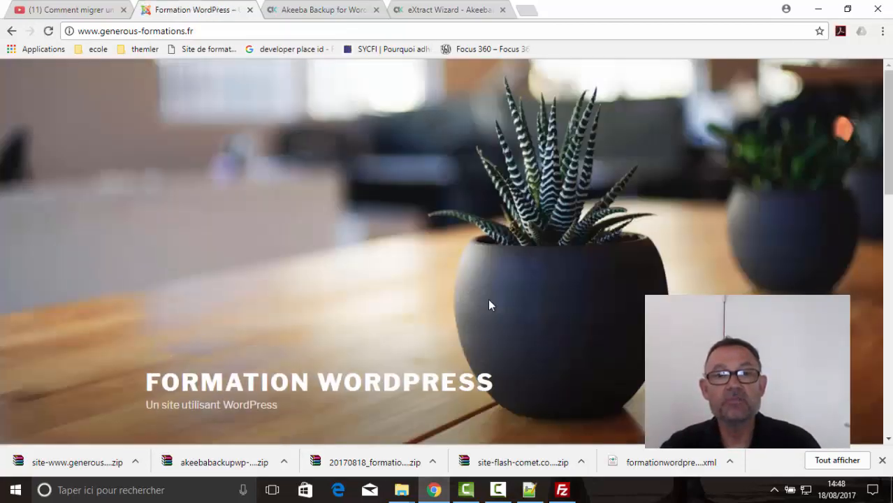